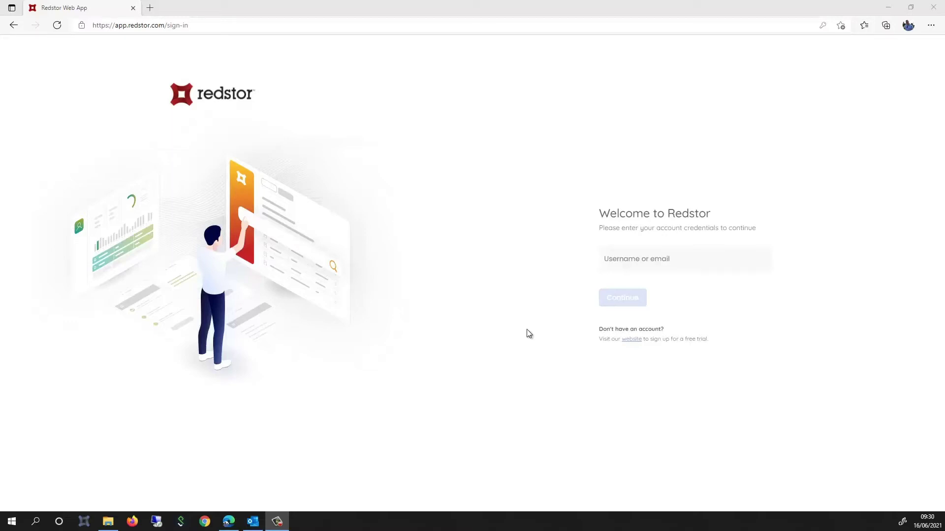
# Enter the account username on the Redstor sign-in page and submit it.
pyautogui.click(610, 259)
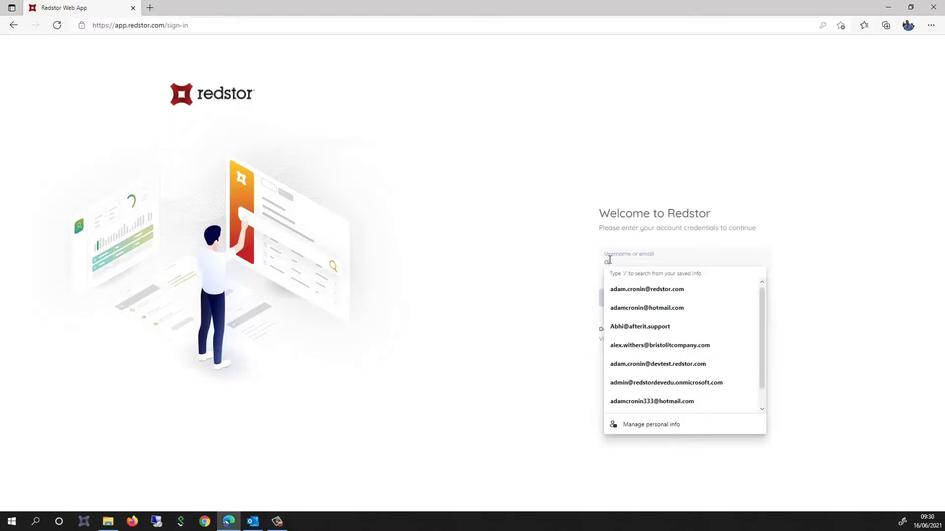
pyautogui.press('Return')
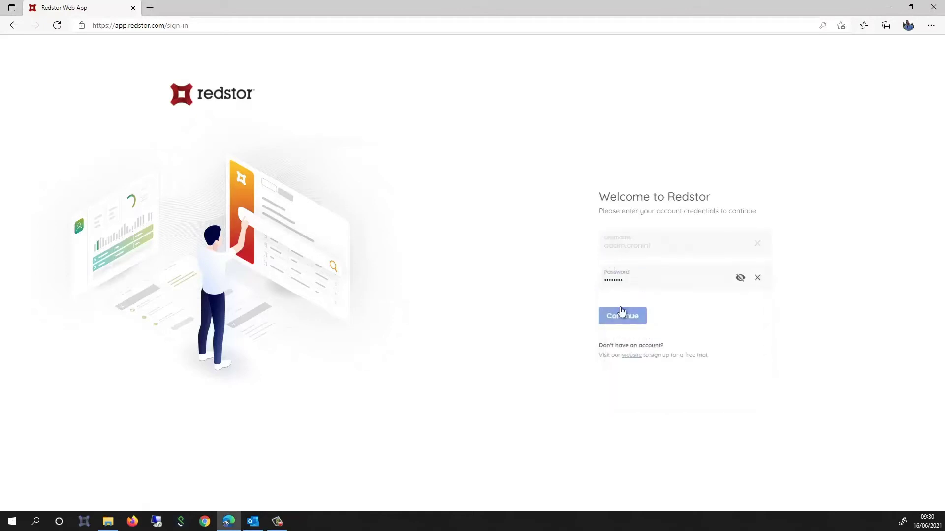
# Sign in, go to Machines, hide Accounts from the chart, and open the UK folder.
pyautogui.click(624, 314)
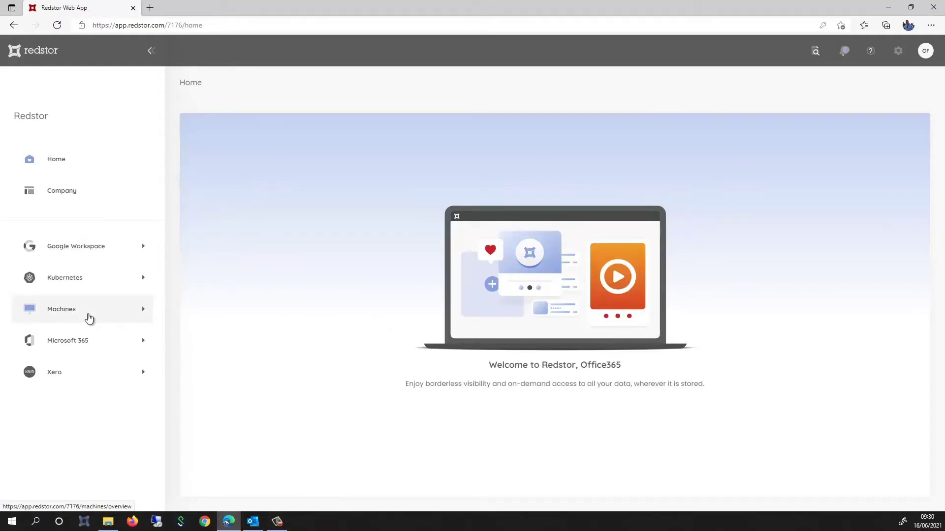
pyautogui.click(89, 319)
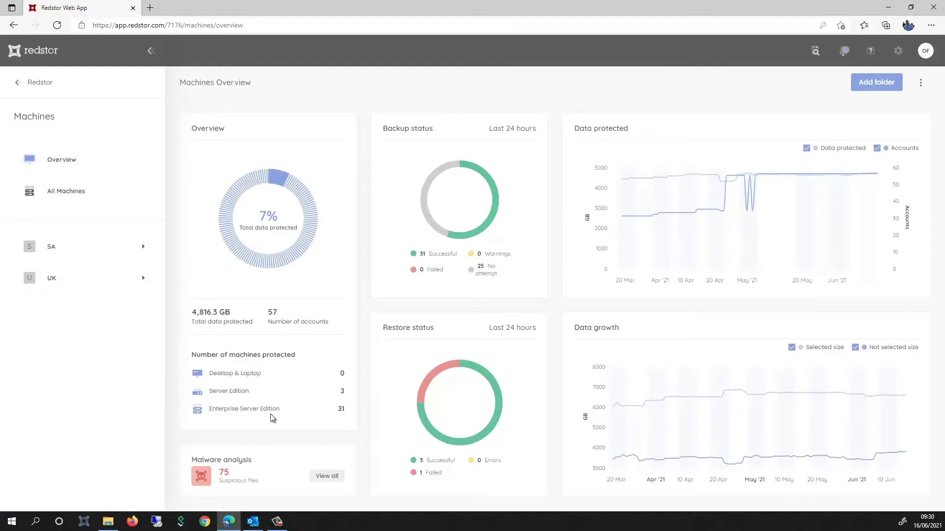
pyautogui.click(876, 148)
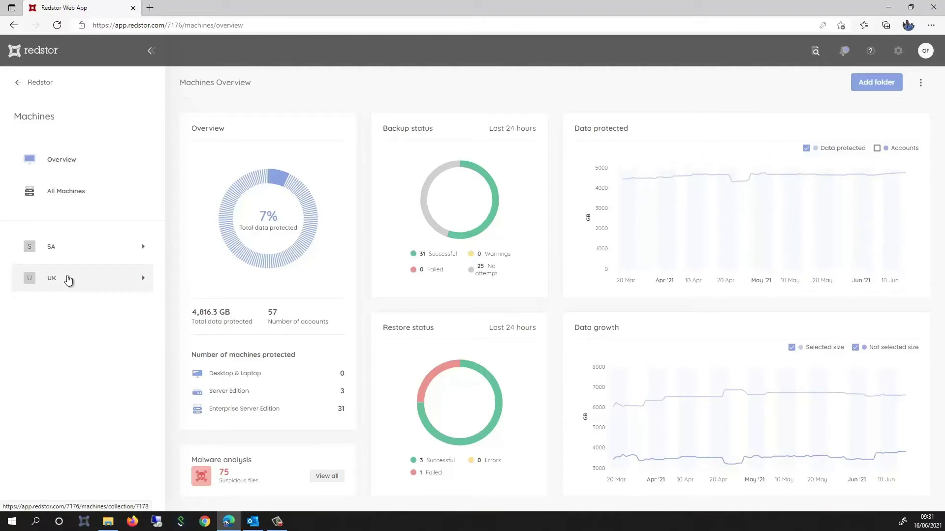
pyautogui.click(68, 280)
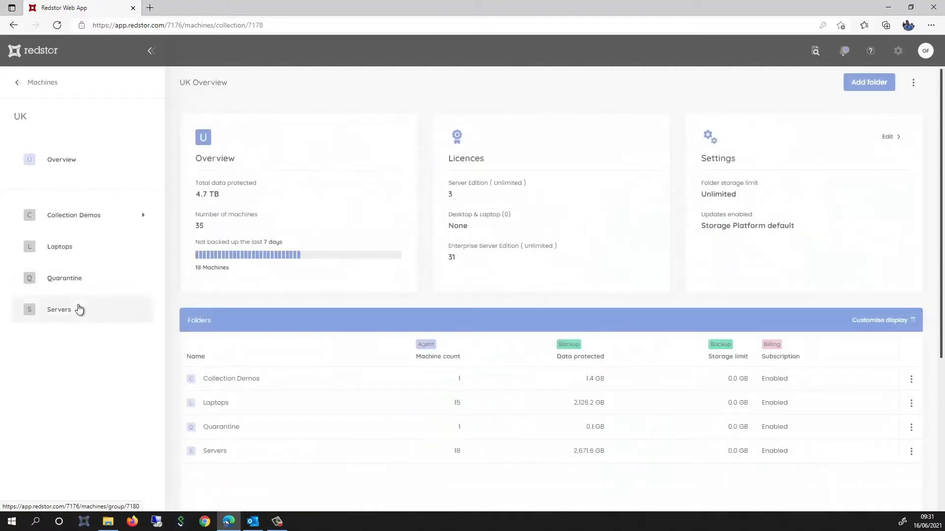
# Download and launch the remote agent for ESE_DEMOHOST from the Servers folder.
pyautogui.click(79, 309)
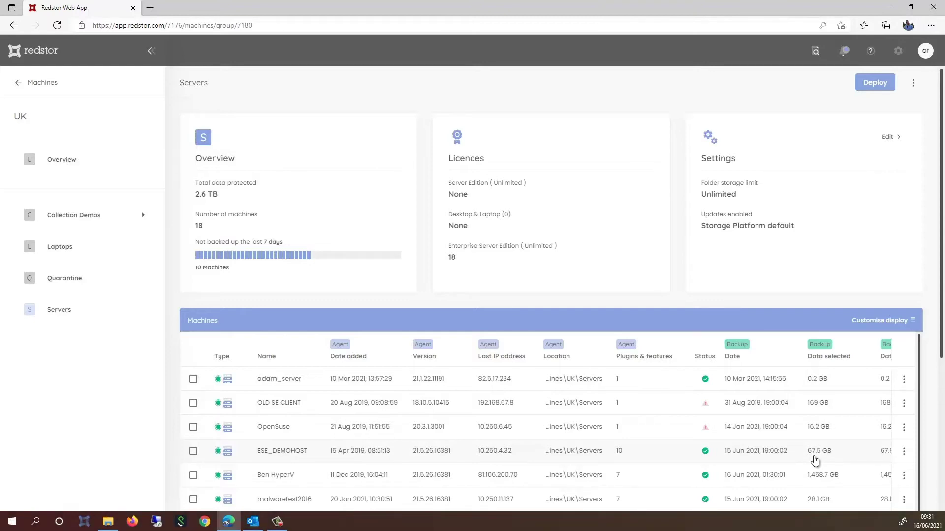
pyautogui.click(905, 451)
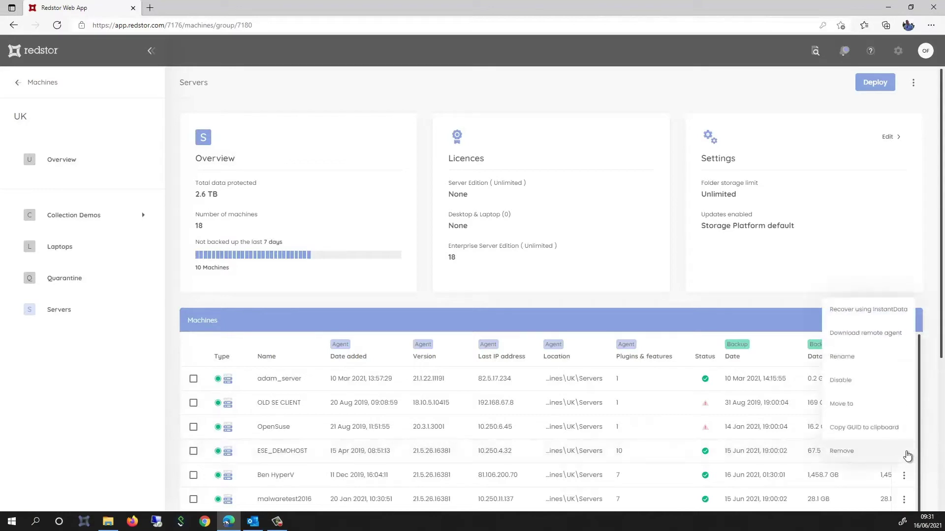
pyautogui.click(877, 339)
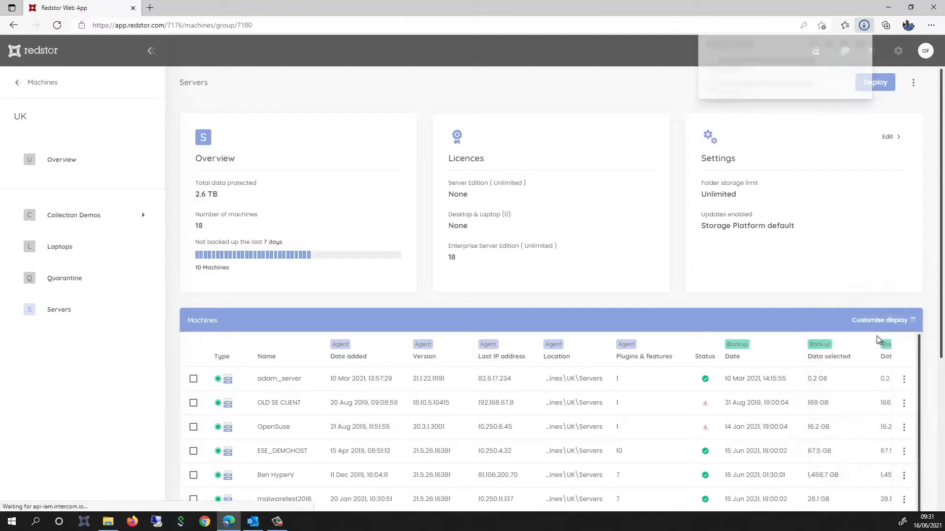
pyautogui.click(725, 69)
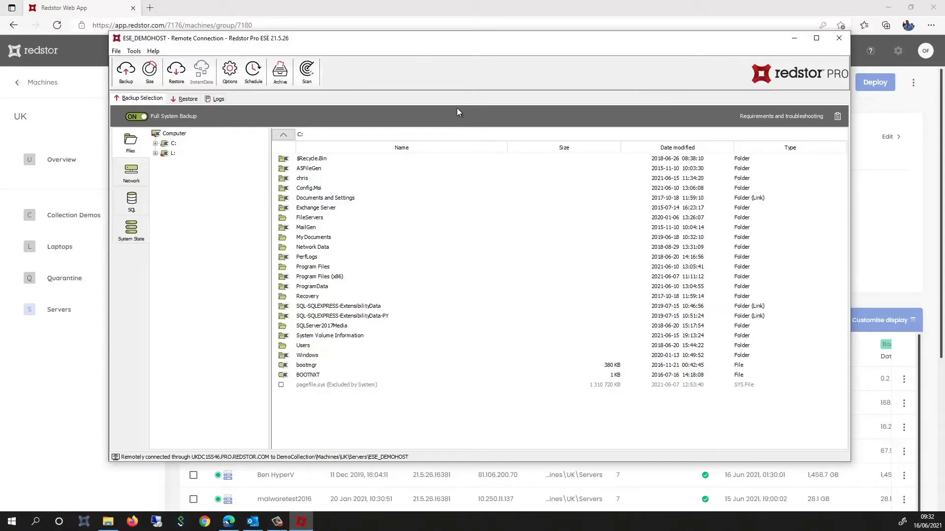
pyautogui.click(155, 144)
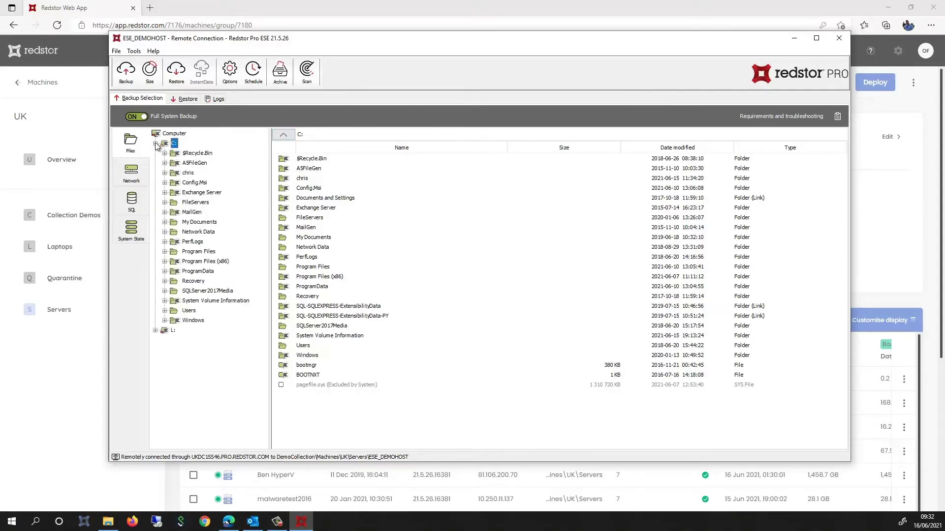
pyautogui.click(155, 330)
pyautogui.click(155, 331)
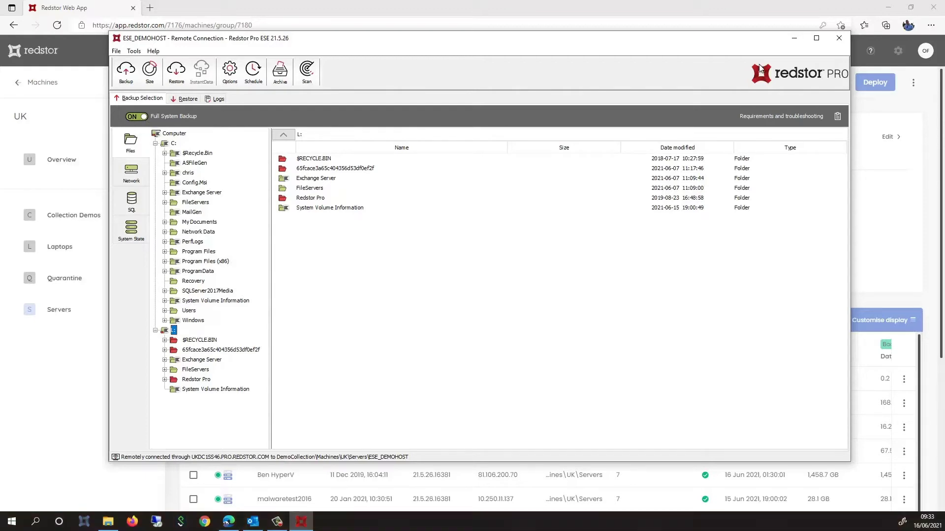
pyautogui.click(838, 38)
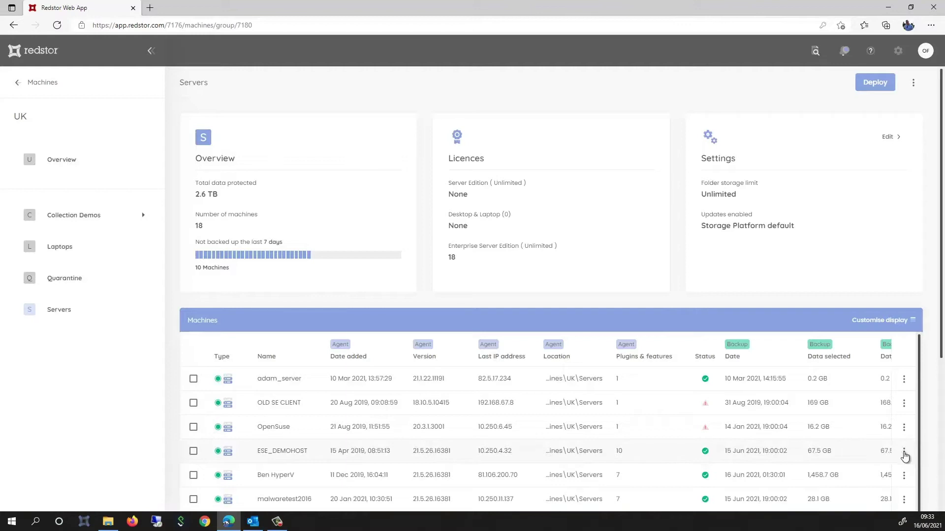
# Launch InstantData for ESE_DEMOHOST and start a Full System Recovery.
pyautogui.click(904, 452)
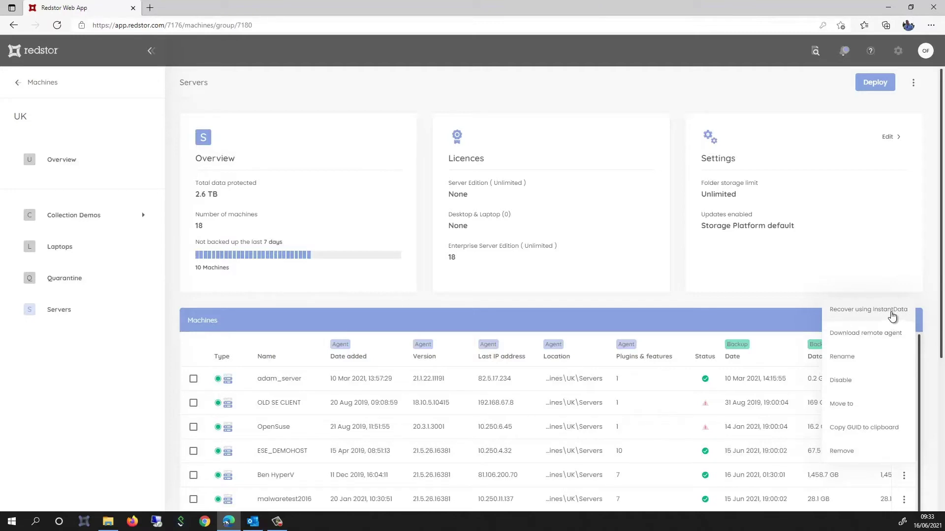
pyautogui.click(891, 313)
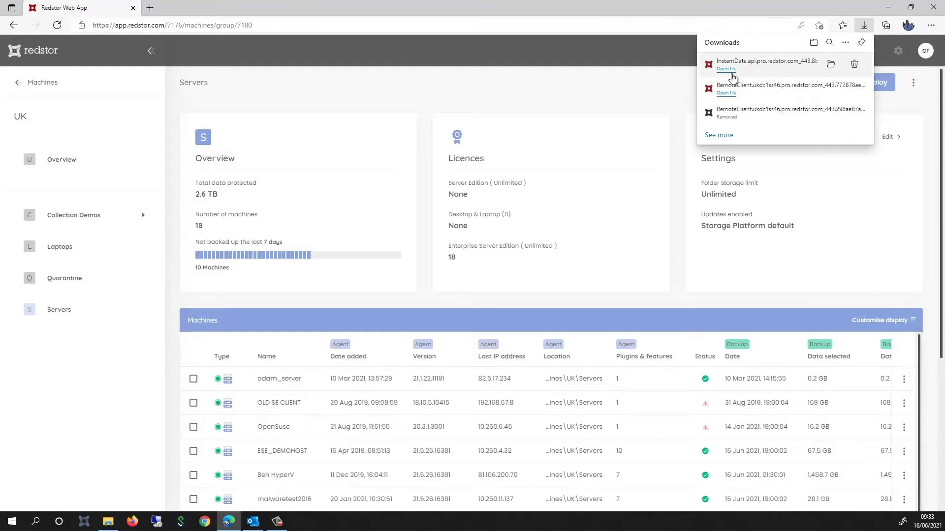
pyautogui.click(731, 73)
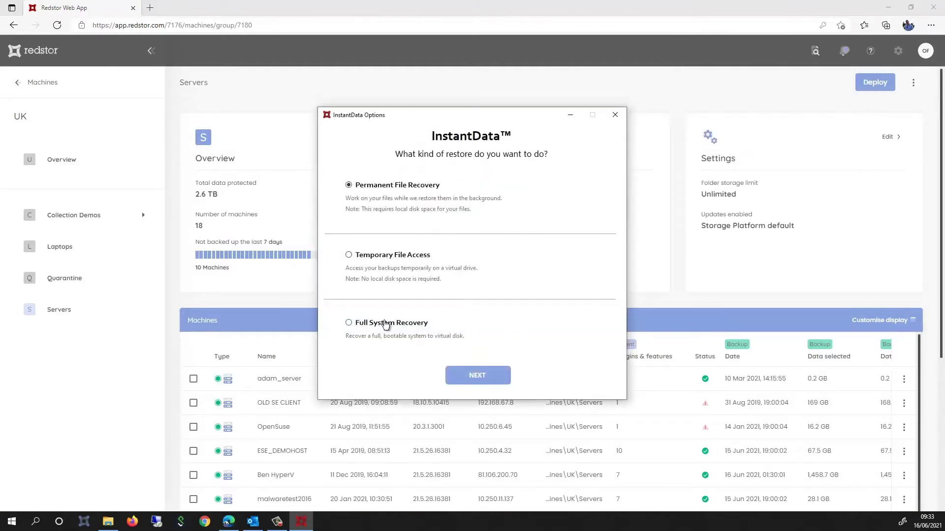
pyautogui.click(372, 325)
pyautogui.click(479, 374)
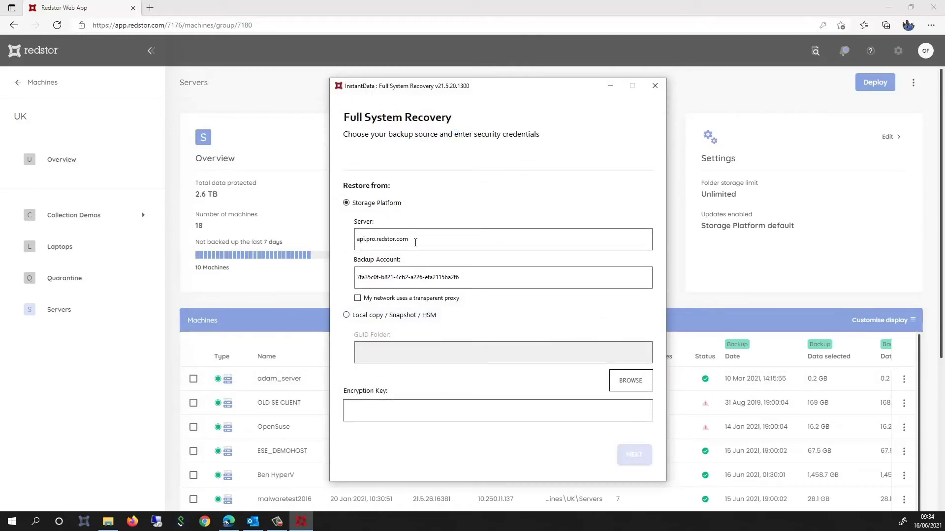
# Keep Storage Platform as the source, enter the encryption key, and continue.
pyautogui.doubleClick(384, 238)
pyautogui.click(347, 315)
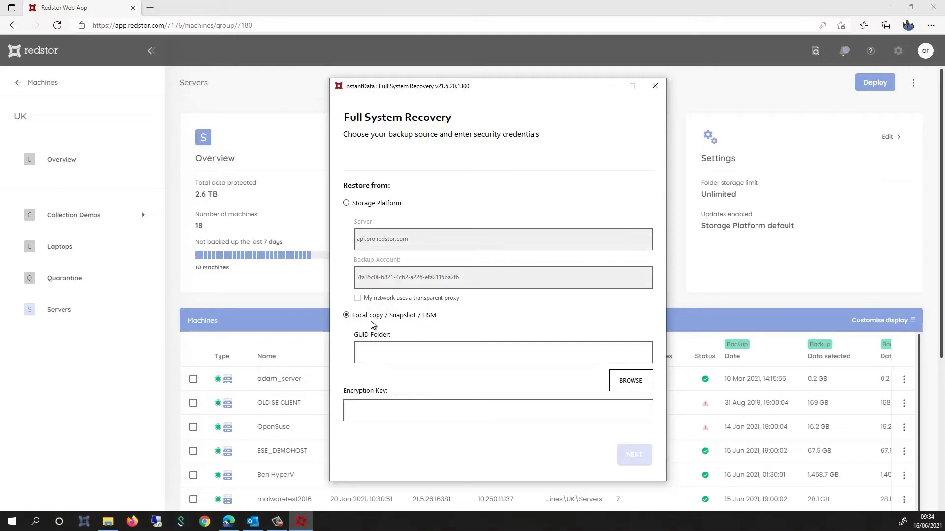
pyautogui.click(354, 207)
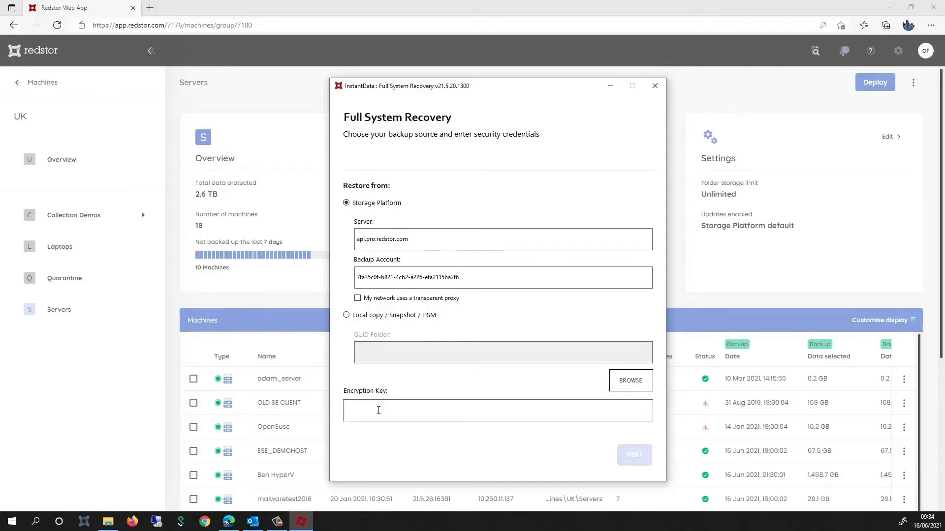
pyautogui.write('********')
pyautogui.click(634, 455)
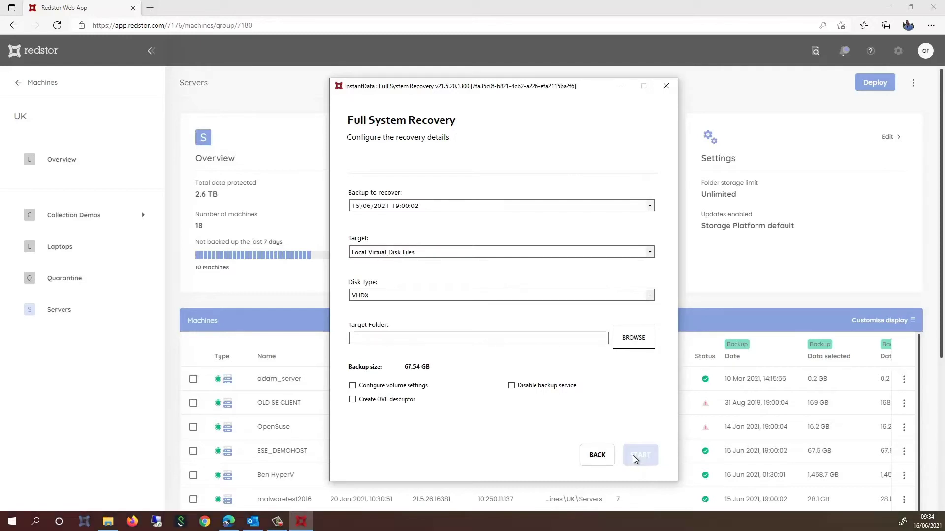
# Choose the 15/06/2021 19:00:02 backup with Local Virtual Disk Files as the target.
pyautogui.click(536, 207)
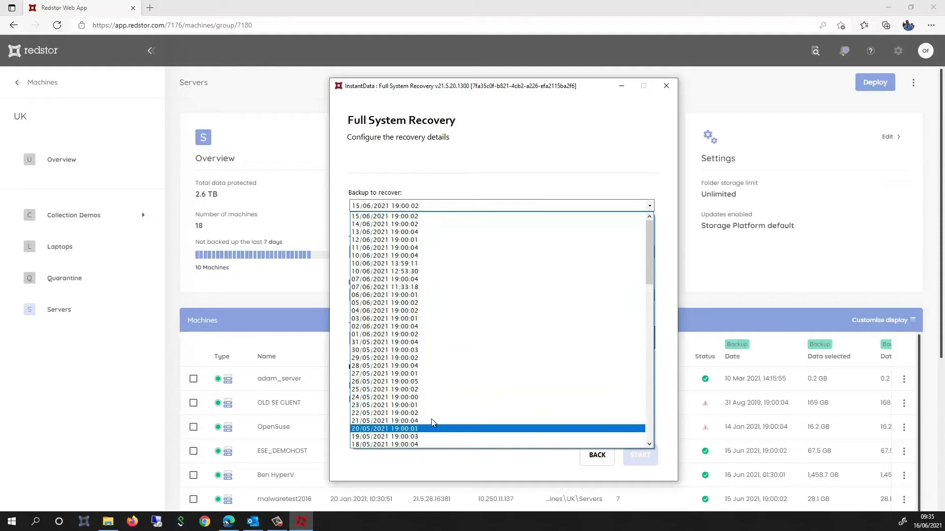
pyautogui.click(465, 161)
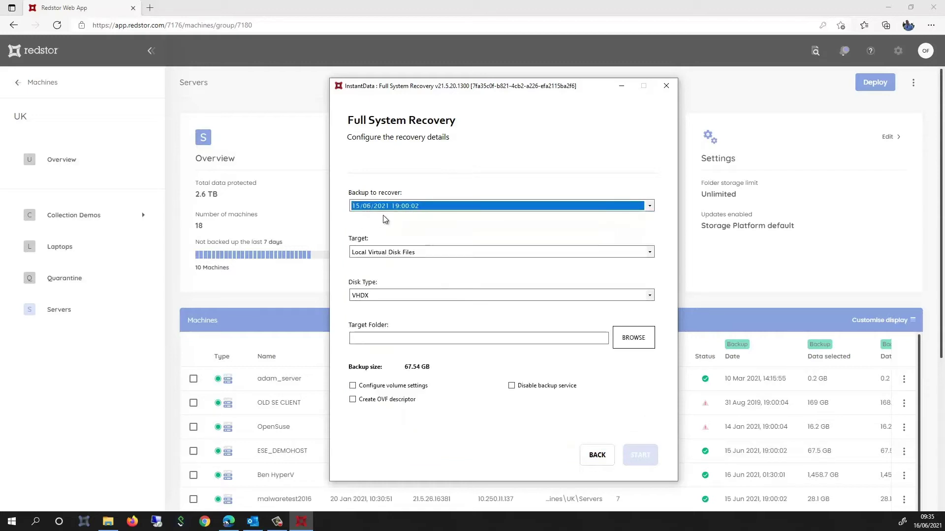
pyautogui.click(419, 253)
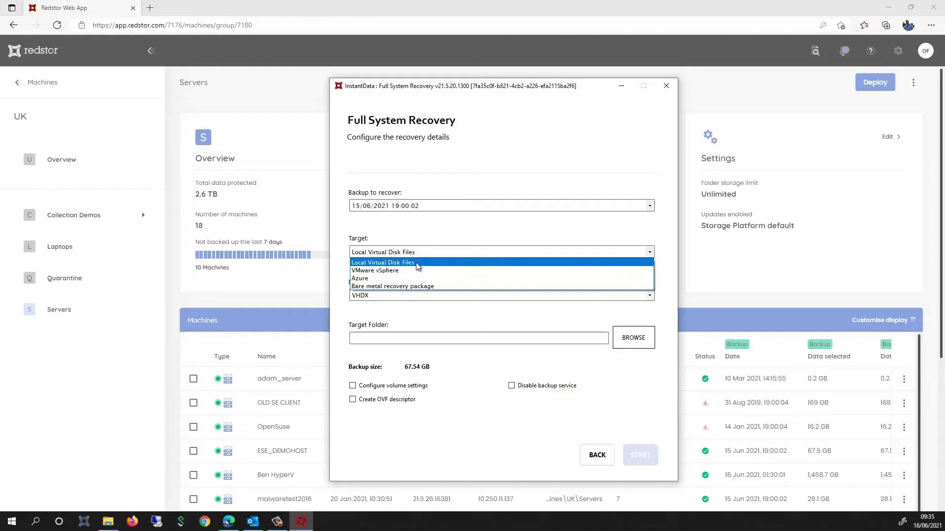
pyautogui.click(421, 266)
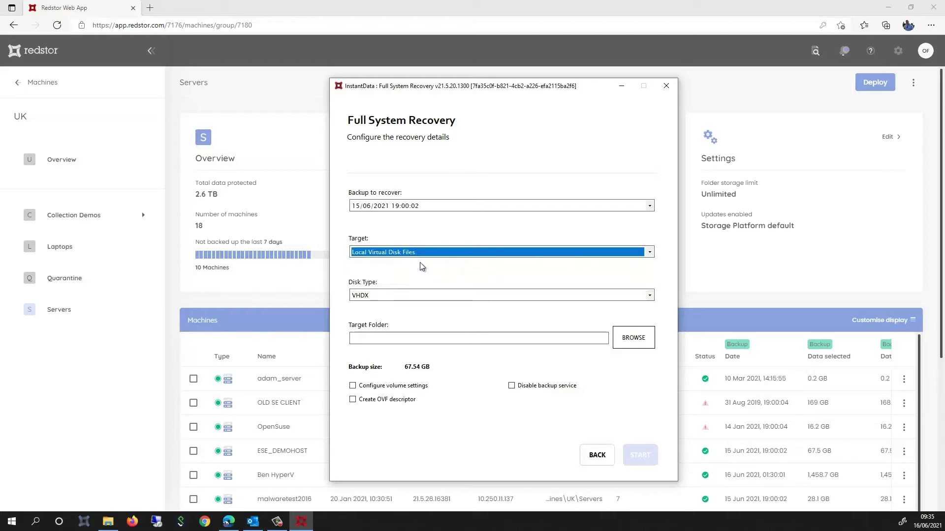
pyautogui.click(427, 296)
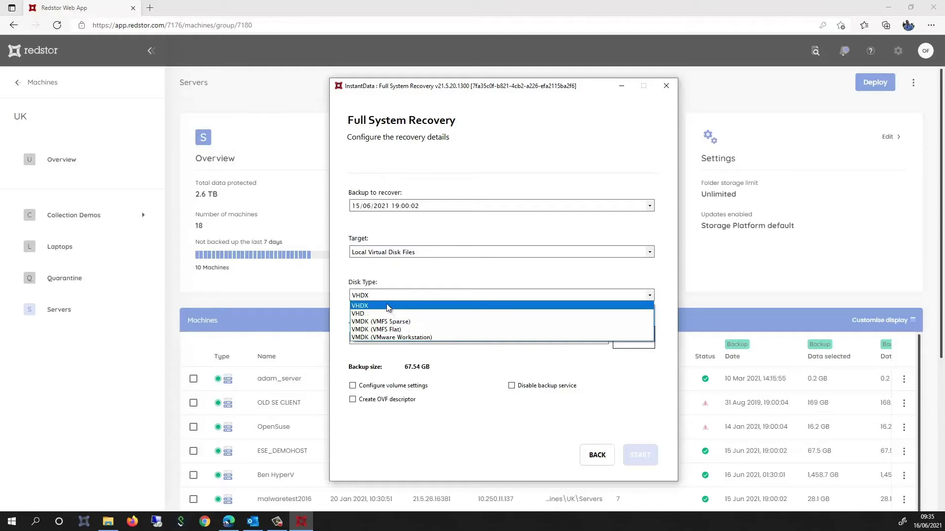
# Keep VHDX as the disk type and paste D:\HyperV_DC\ as the target folder.
pyautogui.click(388, 306)
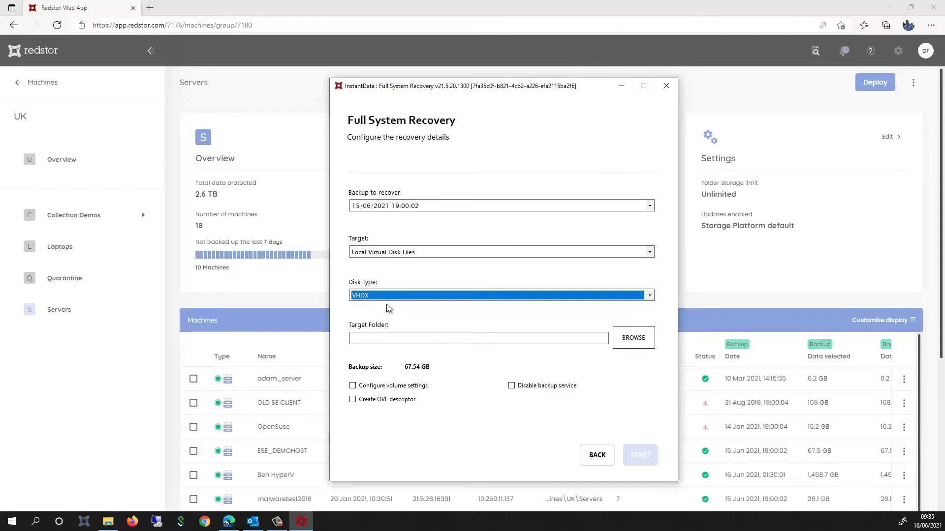
pyautogui.click(379, 337)
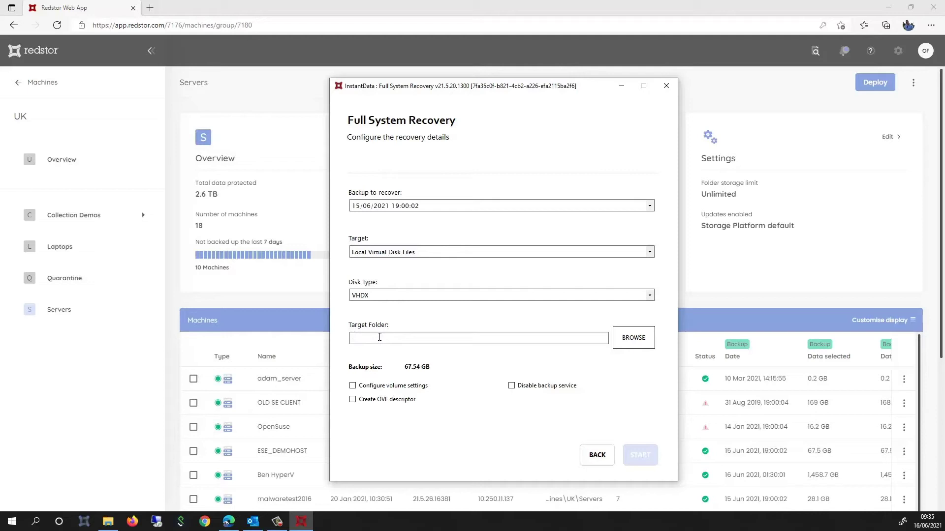
pyautogui.write('D:\\HyperV\\DC')
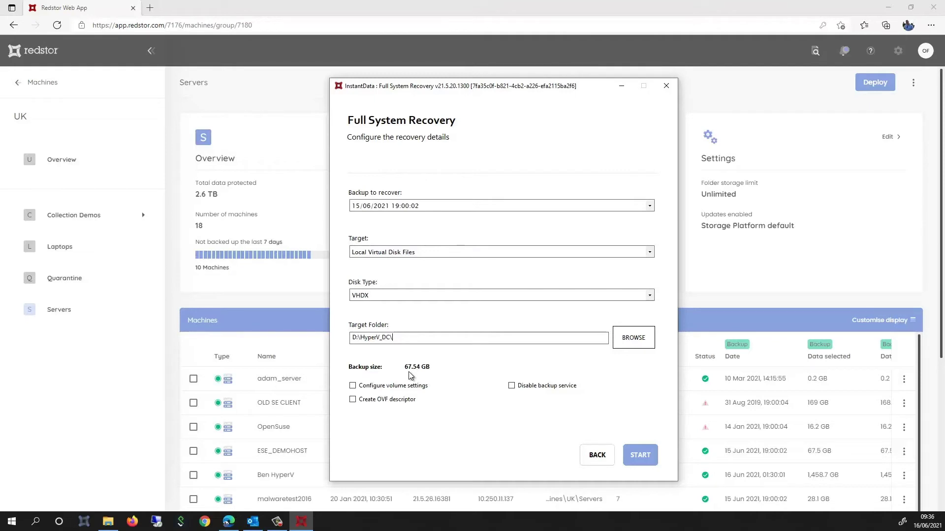
# Enable volume settings and untick Disk 2 Volume 1 (L:\) from the recovery.
pyautogui.click(352, 386)
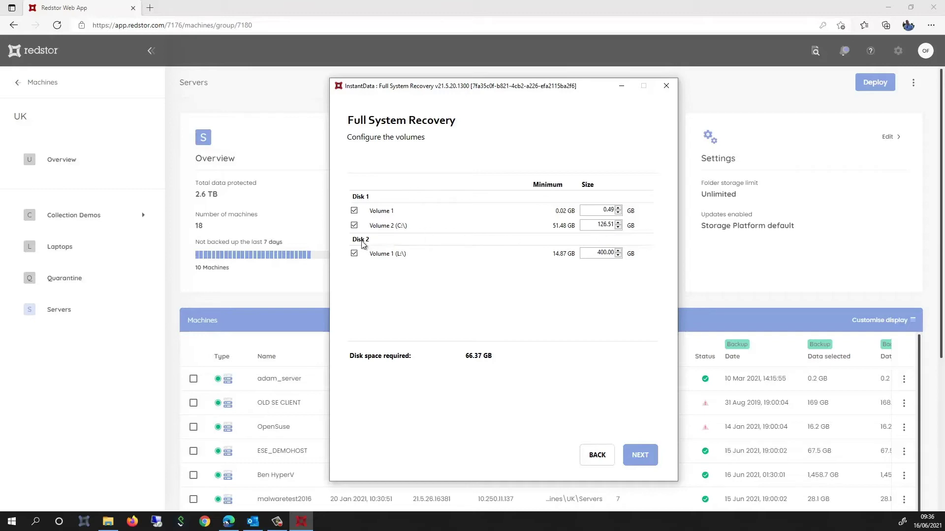
pyautogui.click(354, 254)
# Start the full system recovery and let it run until Operation completed.
pyautogui.click(640, 456)
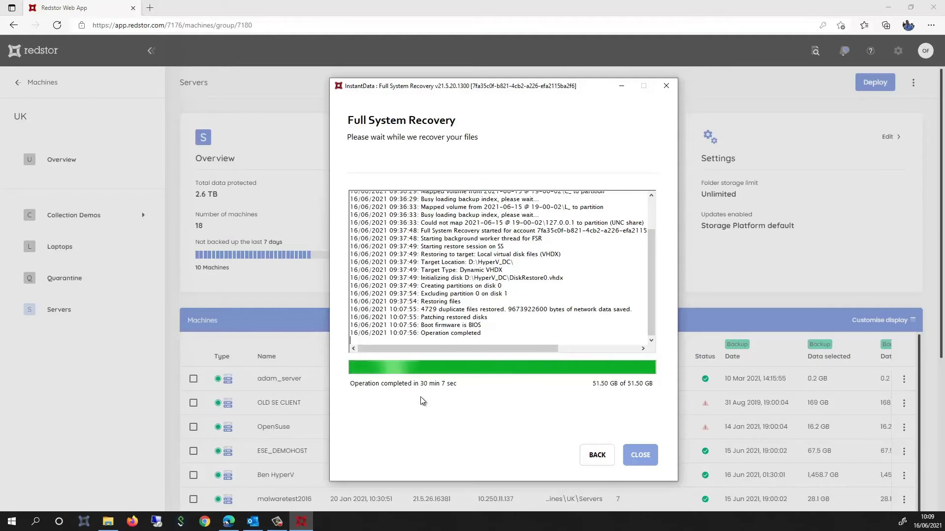
pyautogui.click(639, 454)
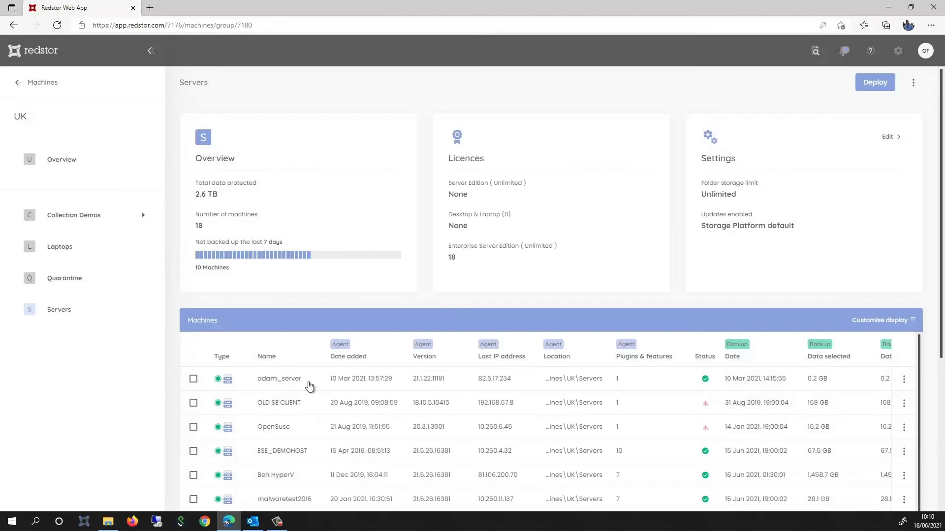
pyautogui.click(112, 523)
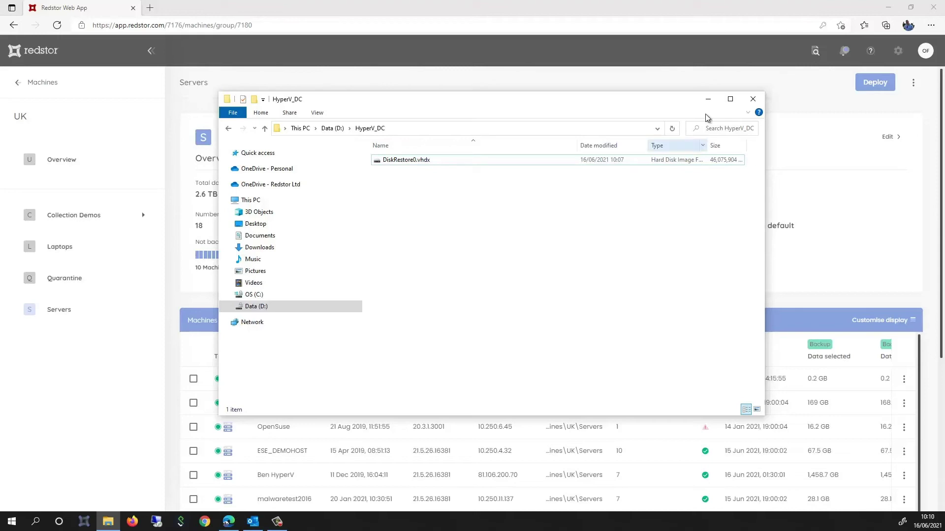
pyautogui.click(705, 100)
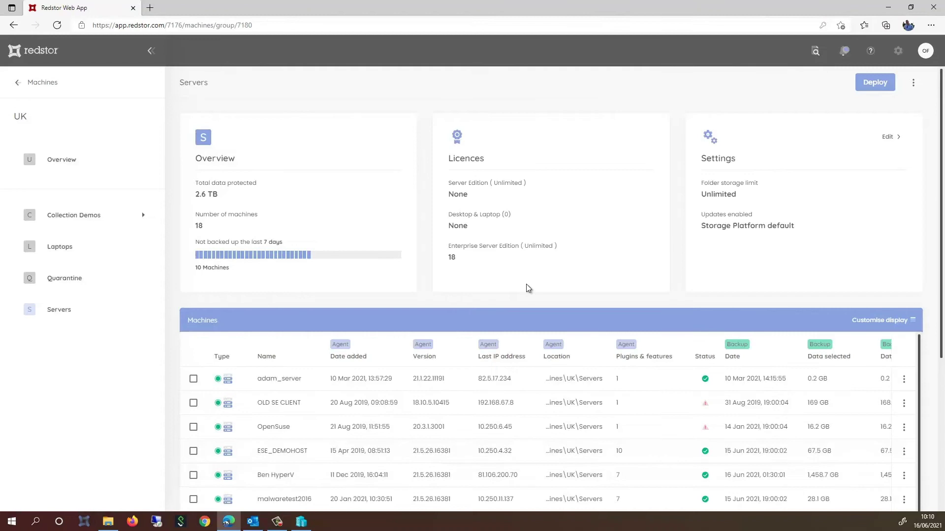
# Open the New Virtual Machine Wizard for host RED-G5-0058 in Hyper-V Manager.
pyautogui.click(303, 524)
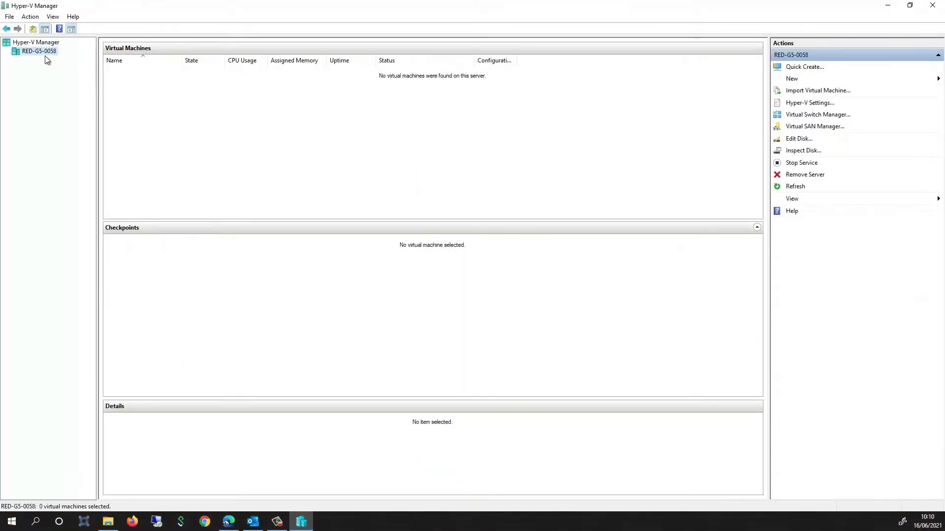
pyautogui.rightClick(42, 52)
pyautogui.moveTo(73, 67)
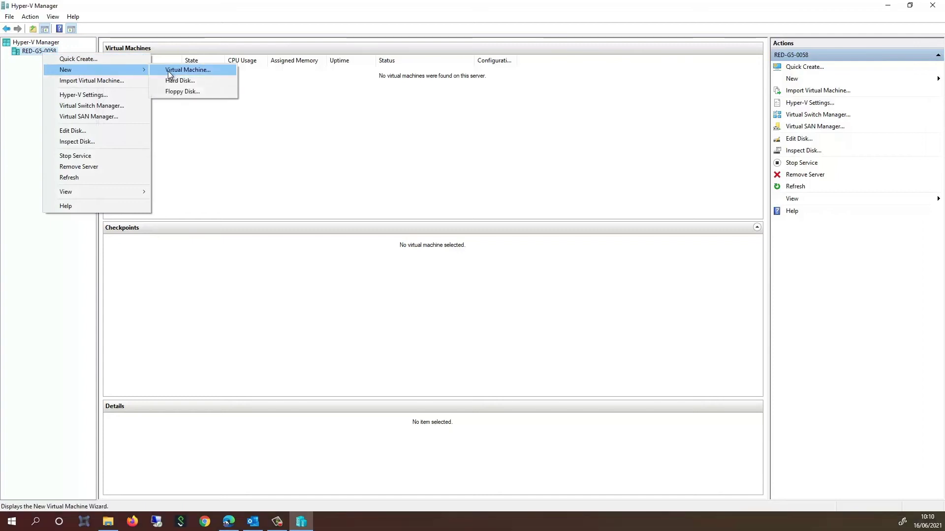
pyautogui.click(169, 72)
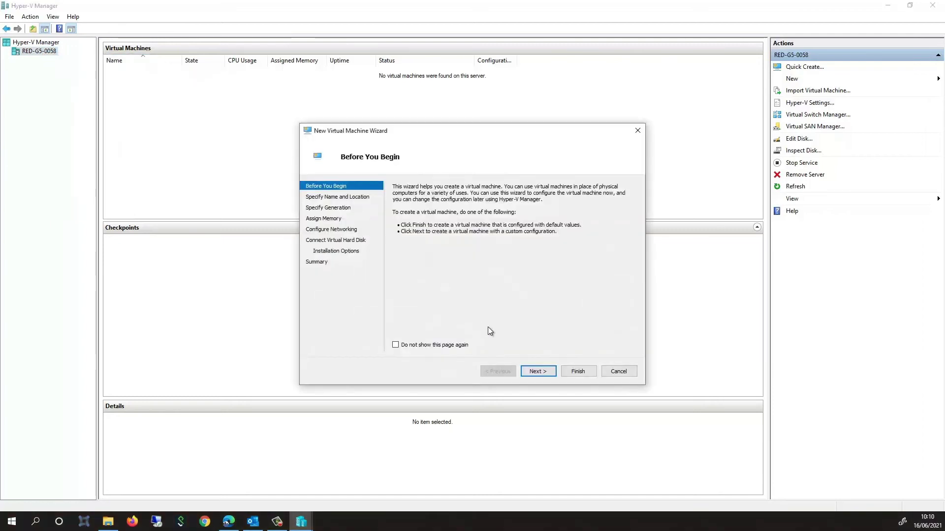
# Name the new virtual machine 'Demo host' and choose Generation 2.
pyautogui.click(534, 372)
pyautogui.write('Demo host')
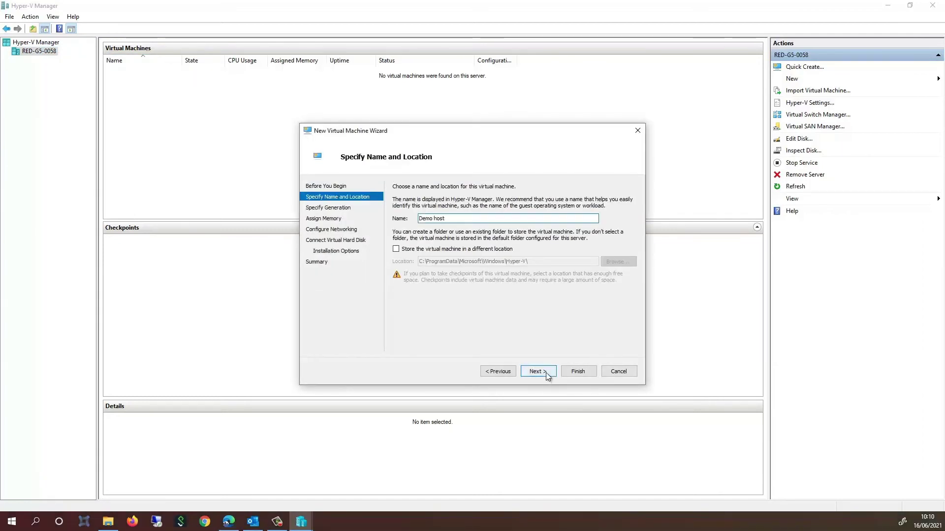
pyautogui.click(547, 376)
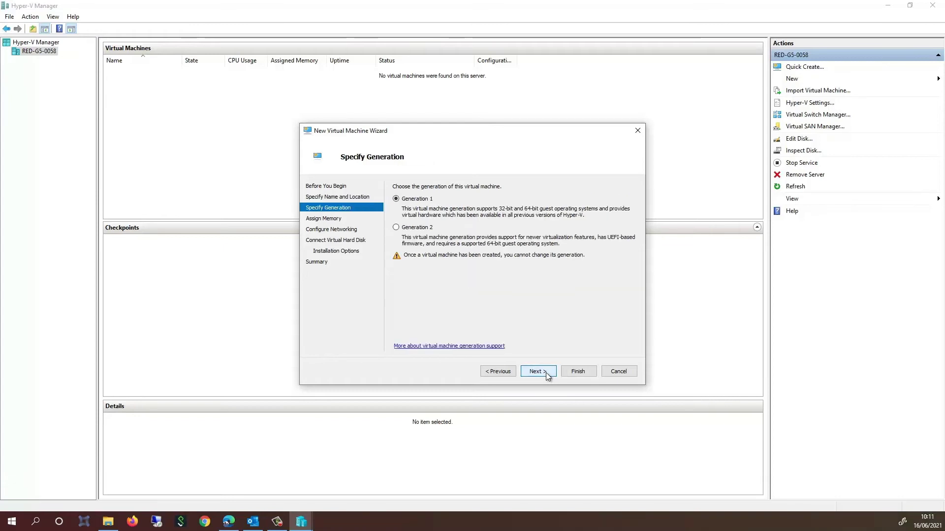
pyautogui.click(413, 229)
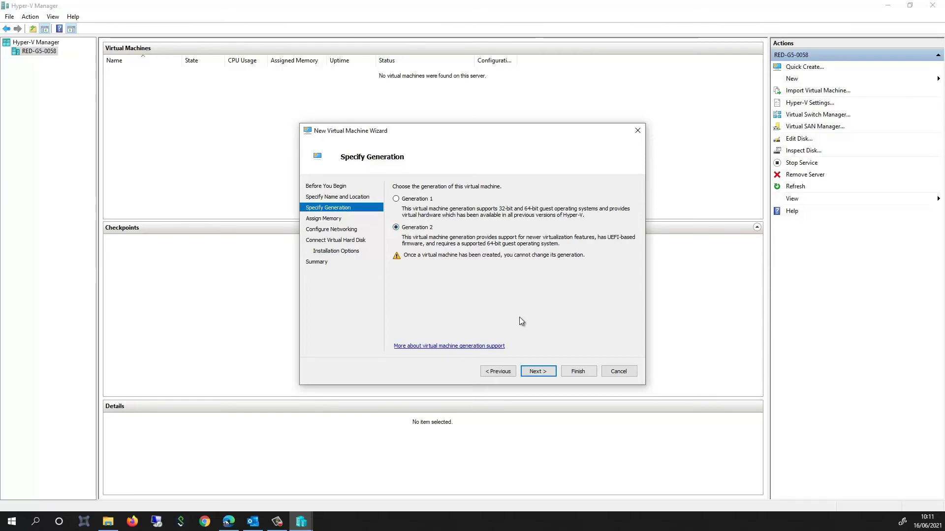
# Assign 4096 MB startup memory and connect the VM to Default Switch.
pyautogui.click(537, 371)
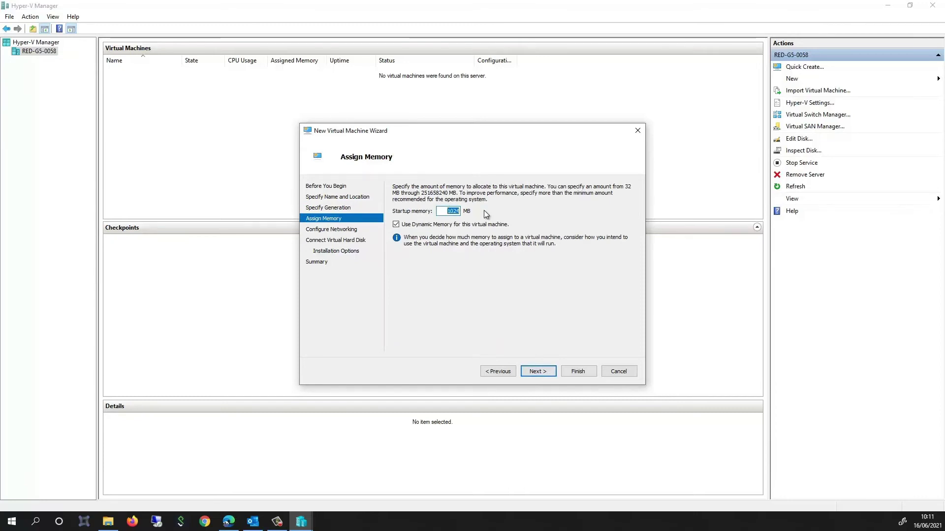
pyautogui.write('4096')
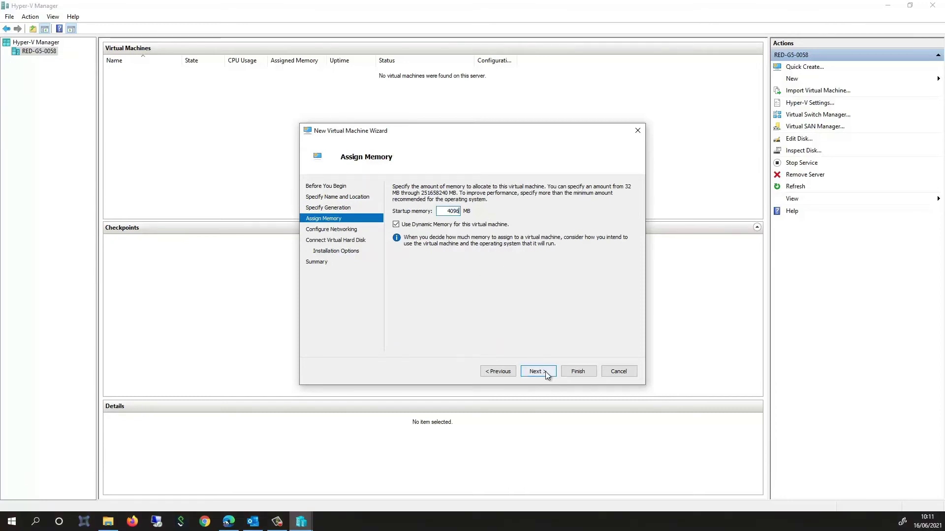
pyautogui.click(544, 371)
pyautogui.click(560, 206)
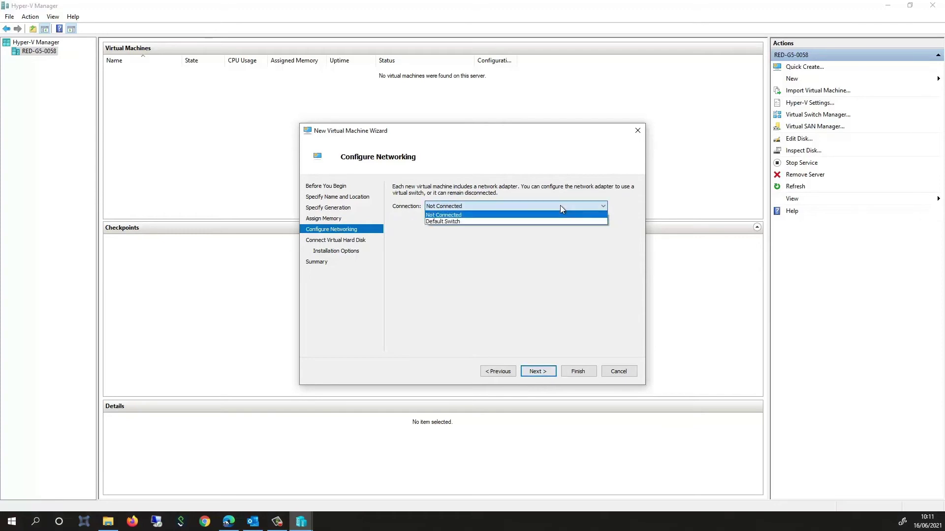
pyautogui.click(532, 220)
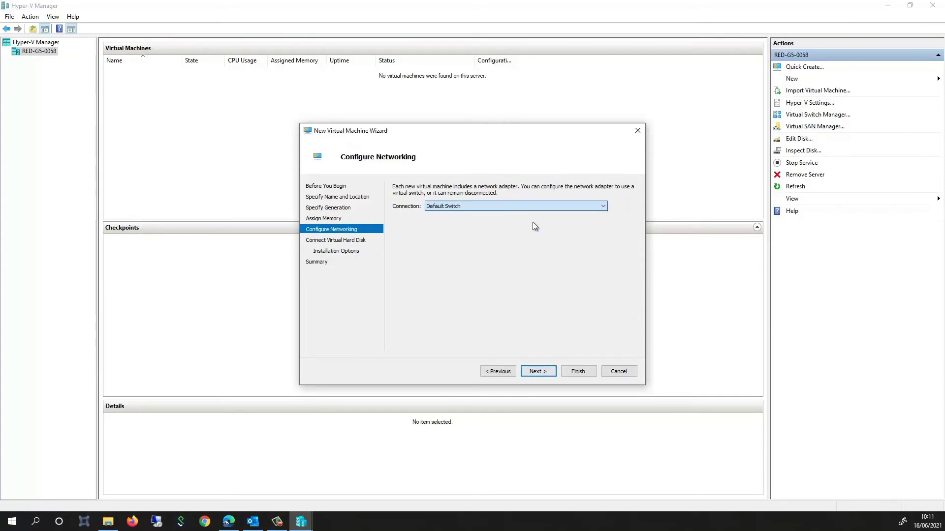
pyautogui.click(536, 371)
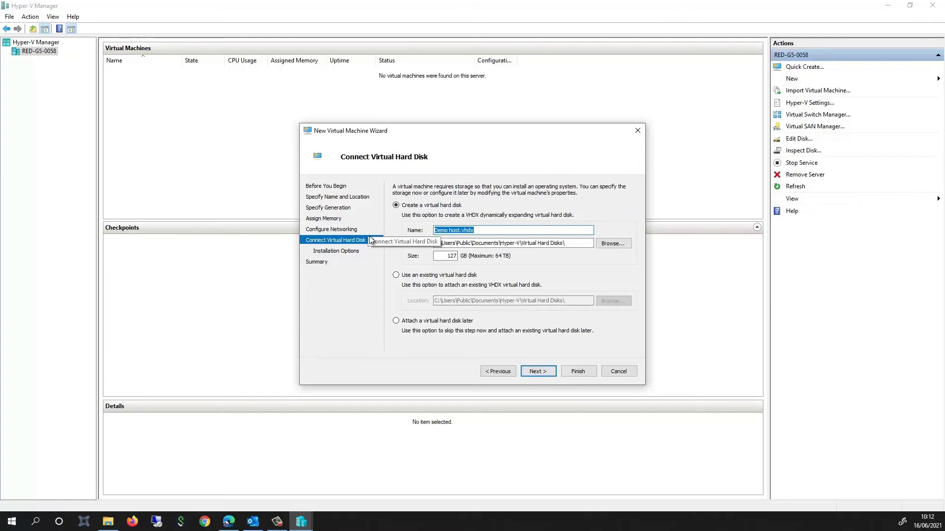
# Attach existing disk D:\HyperV_DC\DiskRestore0.vhdx and finish creating the Demo host VM.
pyautogui.click(396, 275)
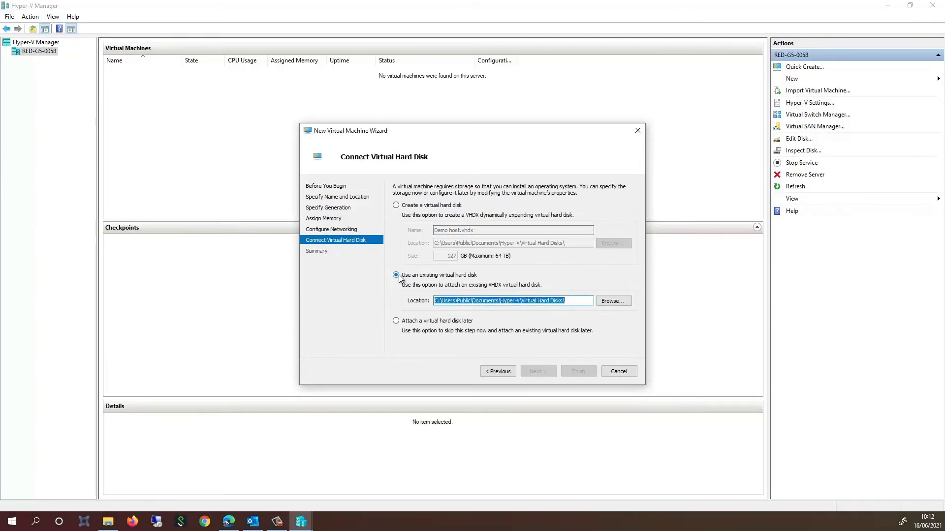
pyautogui.click(613, 300)
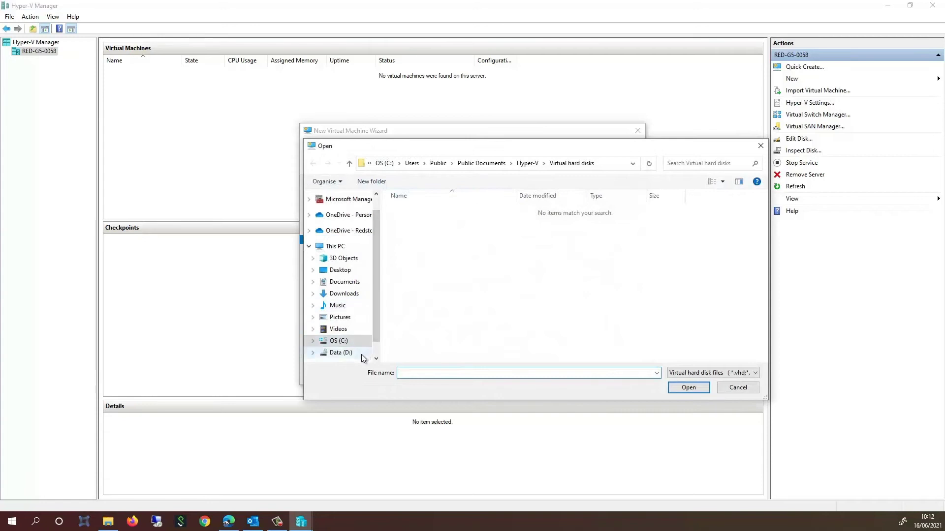
pyautogui.click(362, 354)
pyautogui.doubleClick(416, 220)
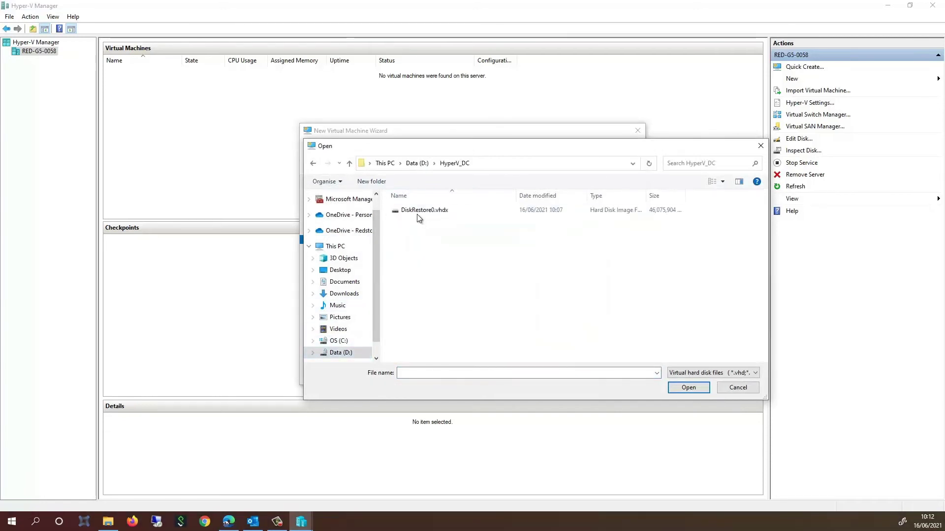
pyautogui.click(424, 212)
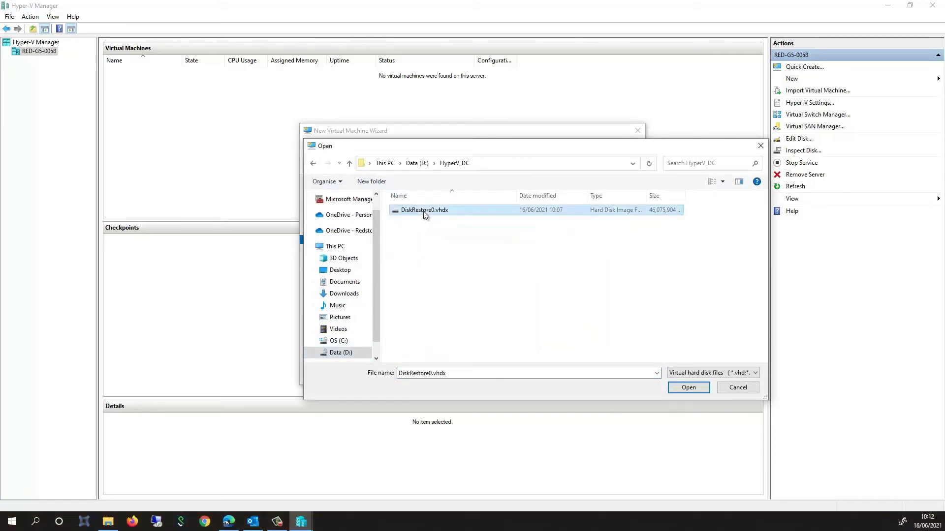
pyautogui.click(699, 390)
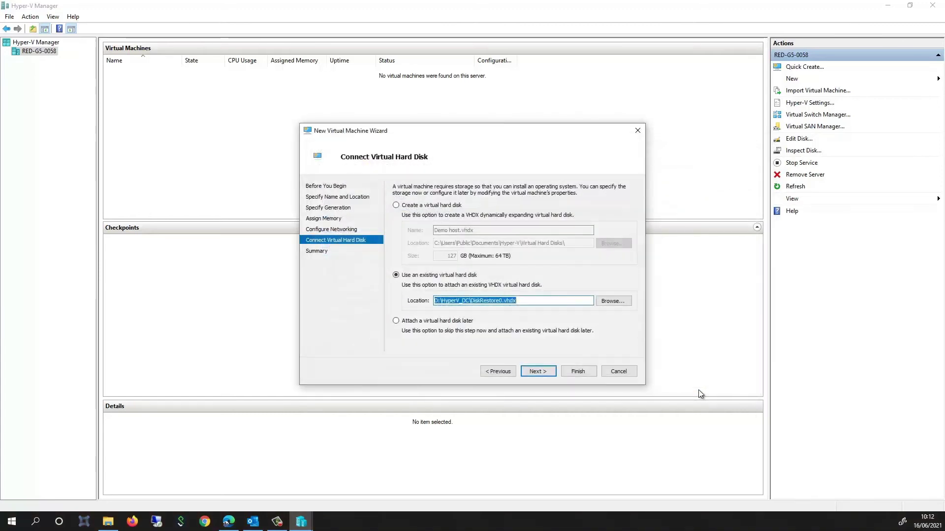
pyautogui.click(539, 373)
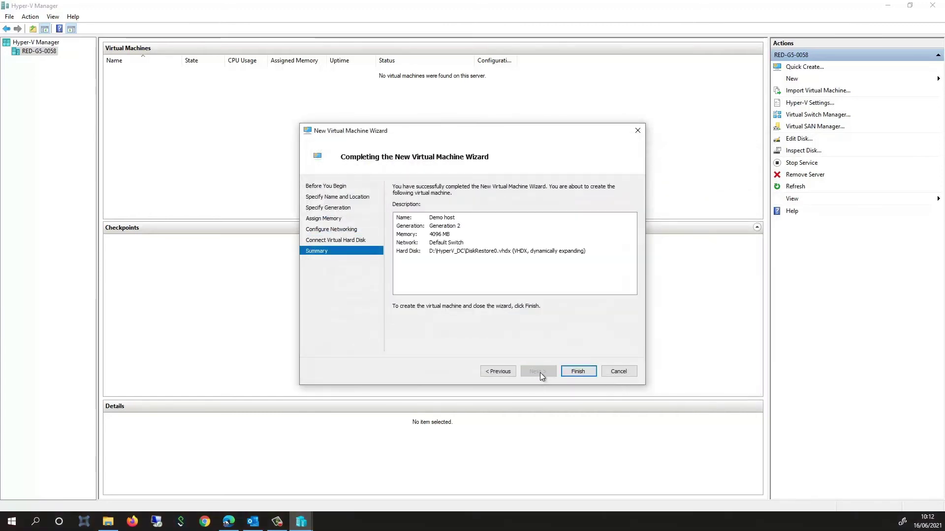
pyautogui.click(578, 372)
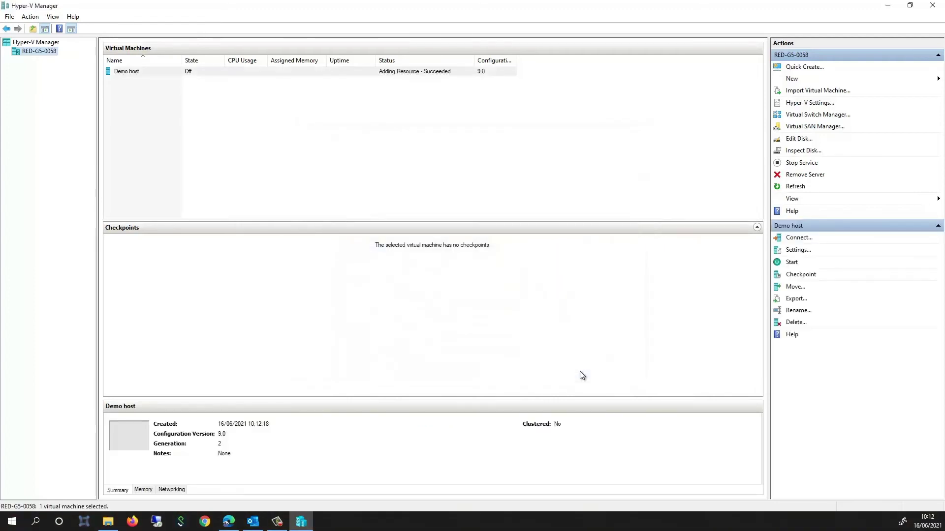
# Start the Demo host VM, open its console connection, and move that window aside.
pyautogui.rightClick(170, 71)
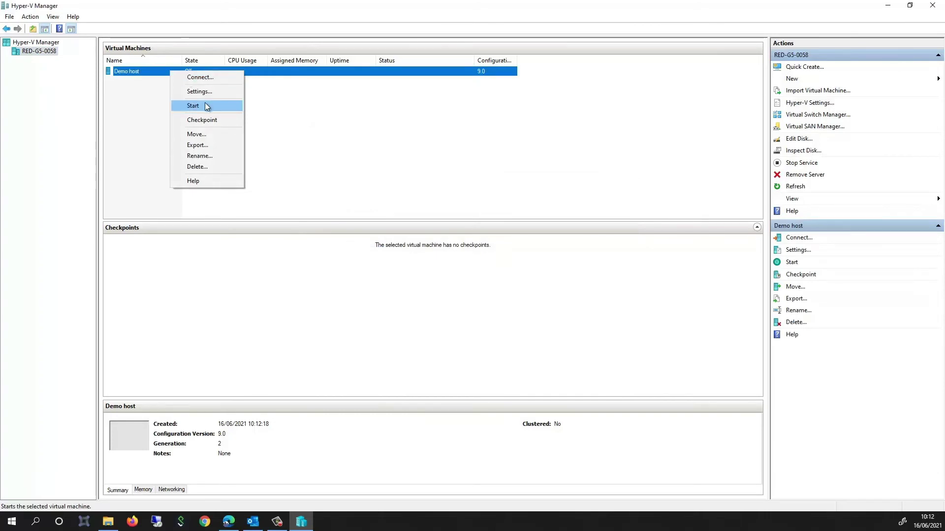
pyautogui.click(205, 119)
pyautogui.rightClick(201, 74)
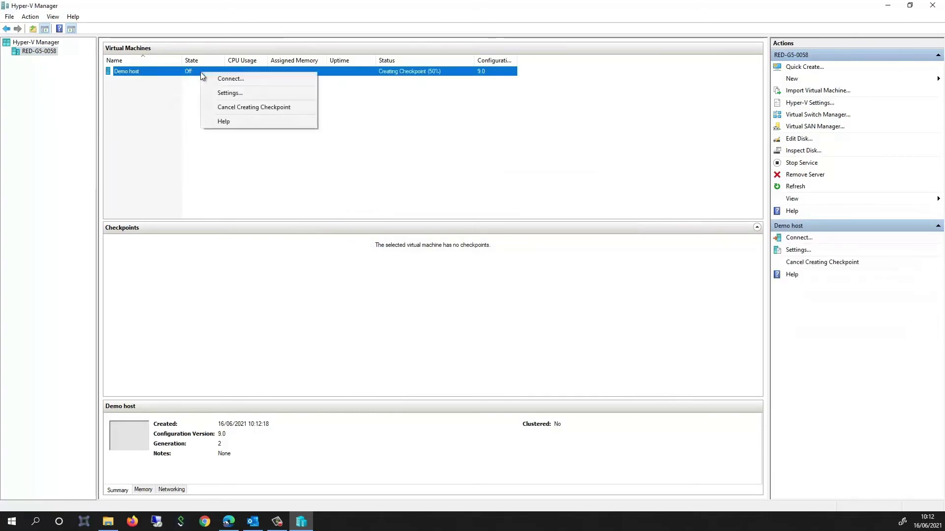
pyautogui.click(235, 78)
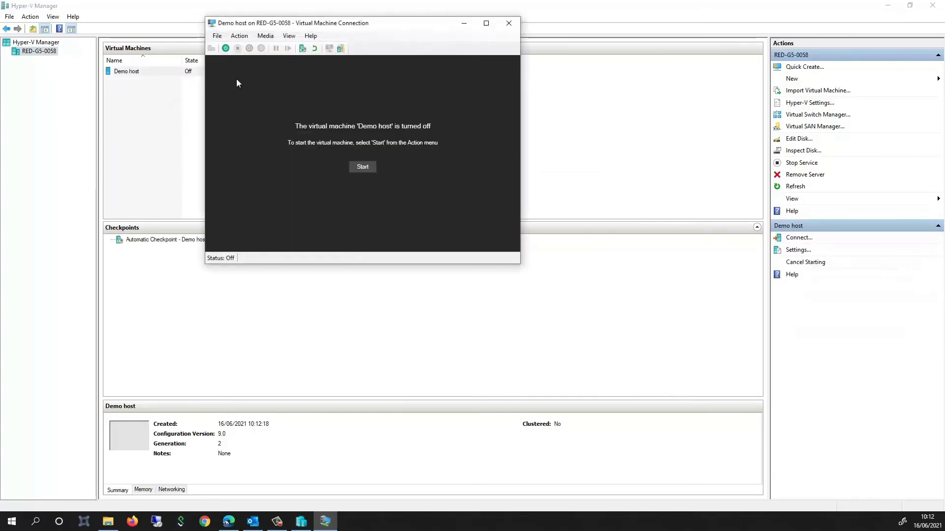
pyautogui.press('Return')
pyautogui.moveTo(433, 22); pyautogui.dragTo(527, 108)
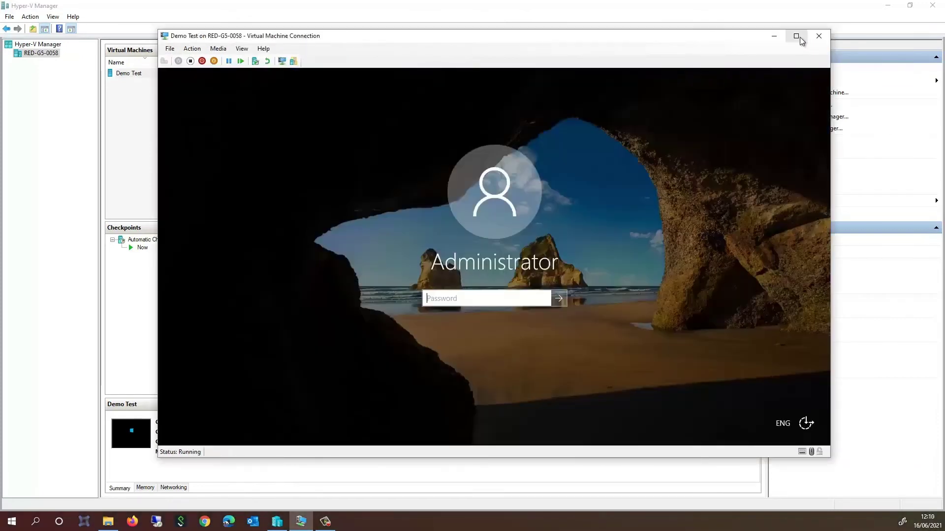
# Maximize the VM console and sign in with the Administrator password.
pyautogui.click(799, 38)
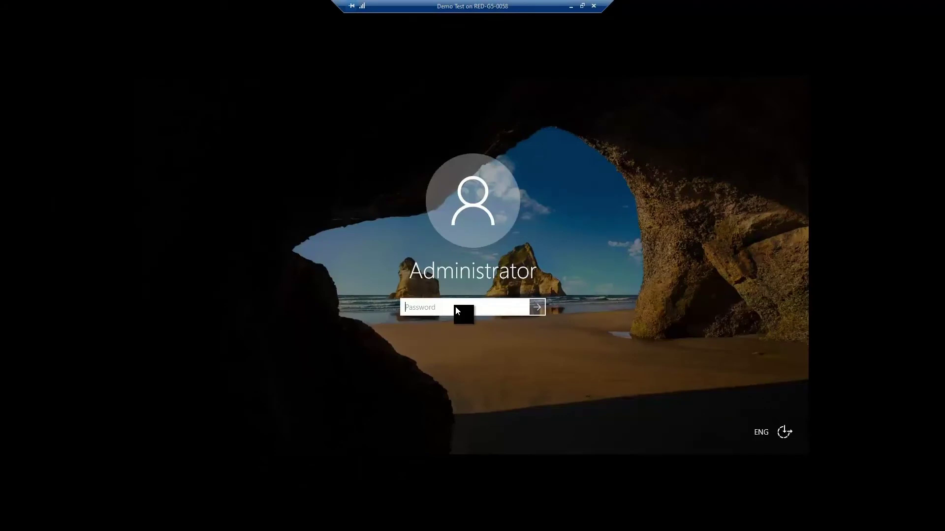
pyautogui.write('•••••••')
pyautogui.press('Return')
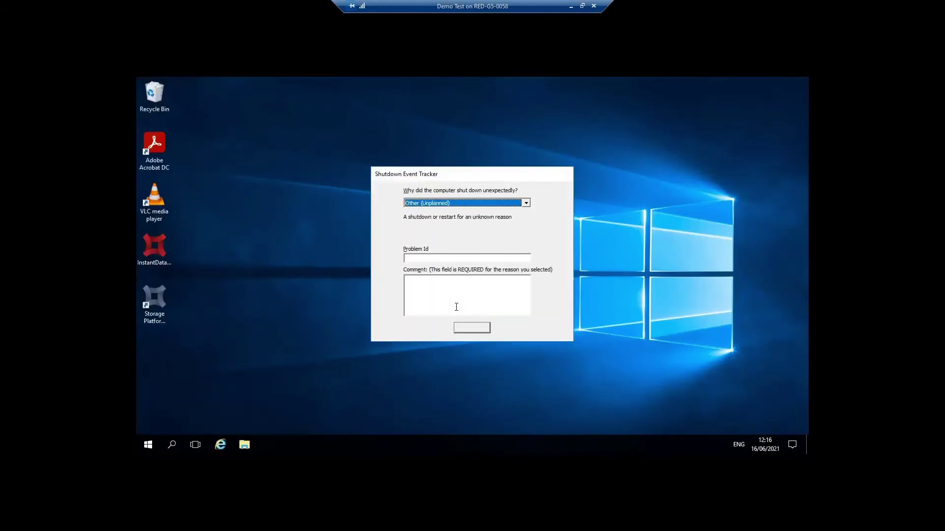
# Cancel Shutdown Event Tracker, allow network discovery, minimize Server Manager, and open This PC in File Explorer.
pyautogui.click(504, 329)
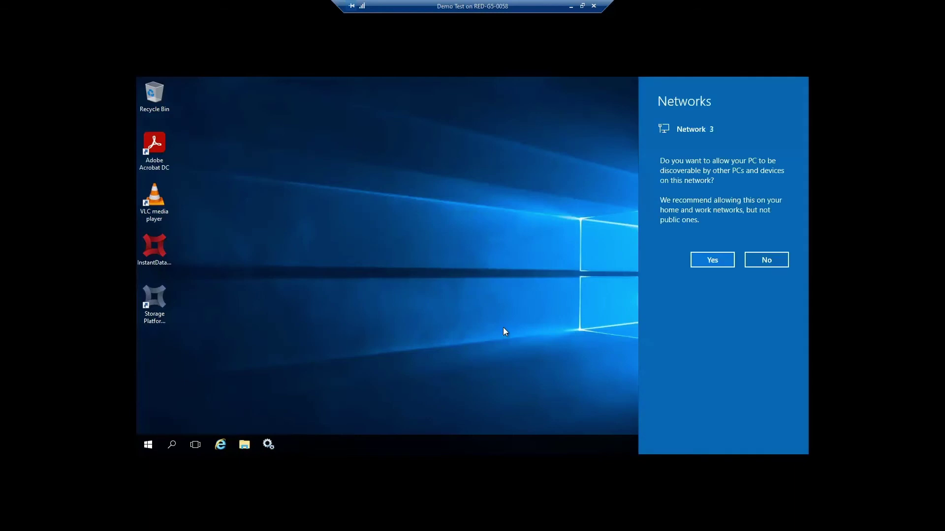
pyautogui.click(717, 261)
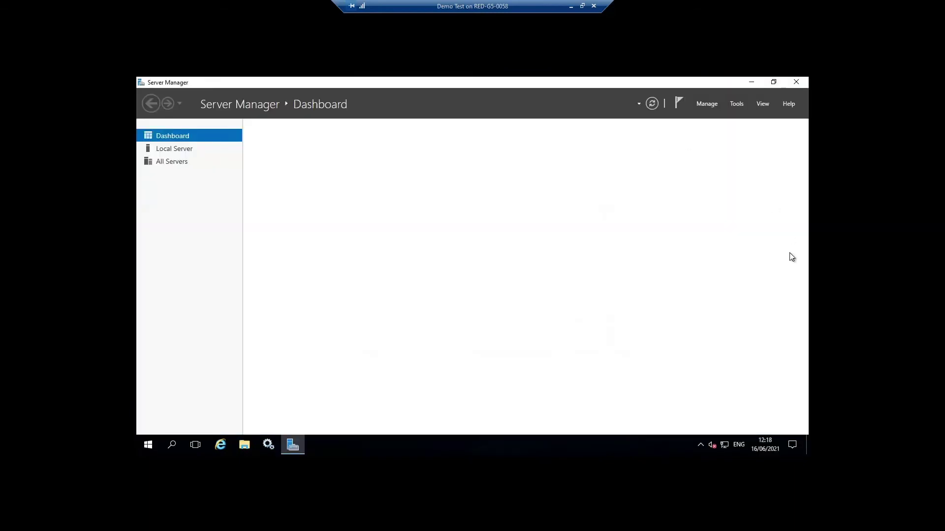
pyautogui.click(752, 82)
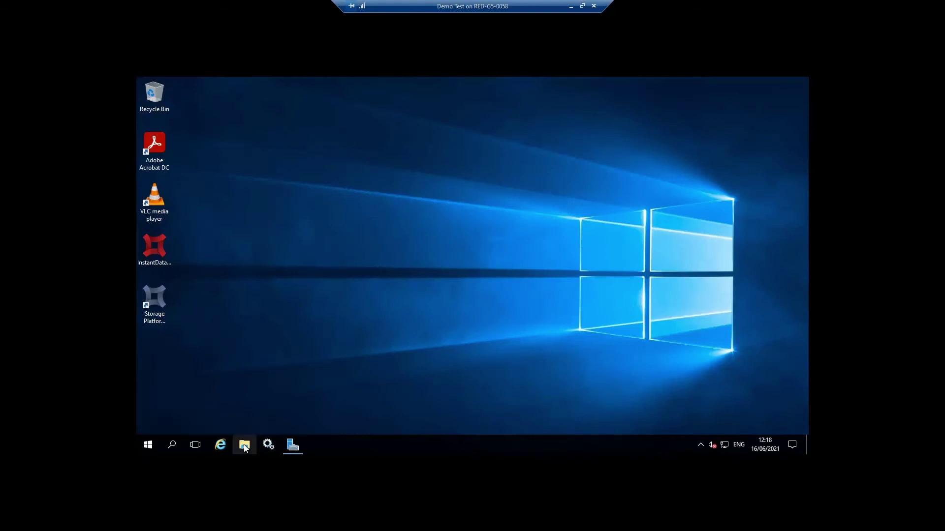
pyautogui.click(245, 446)
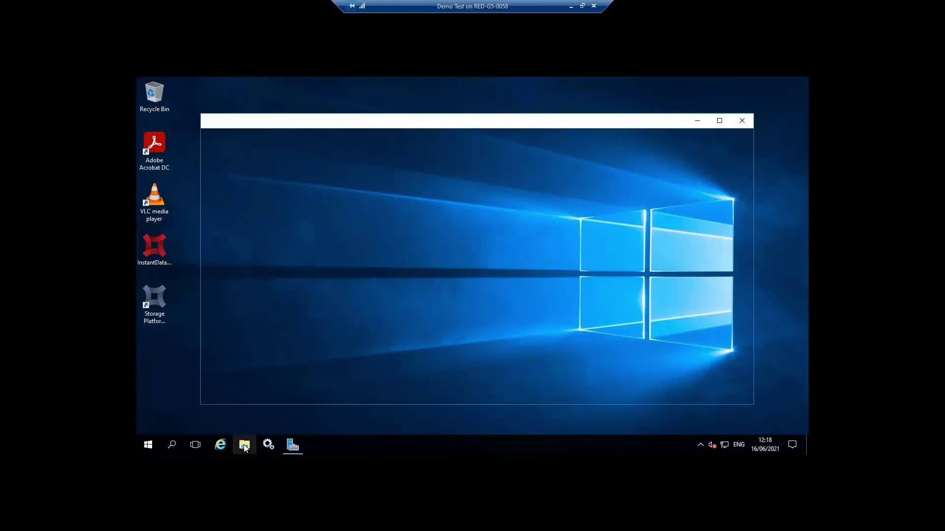
pyautogui.click(237, 328)
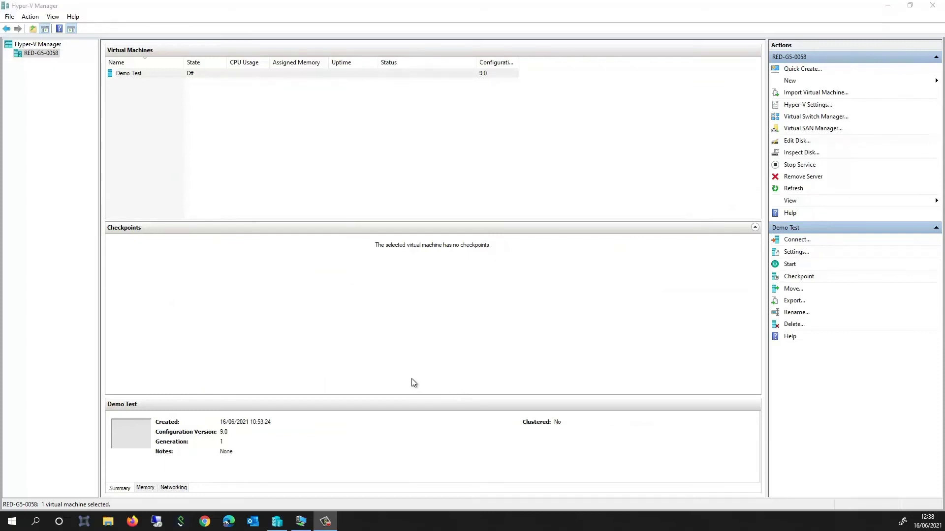
# In Demo Test's settings, add a hard drive to IDE Controller 0 and begin a new virtual disk.
pyautogui.click(145, 74)
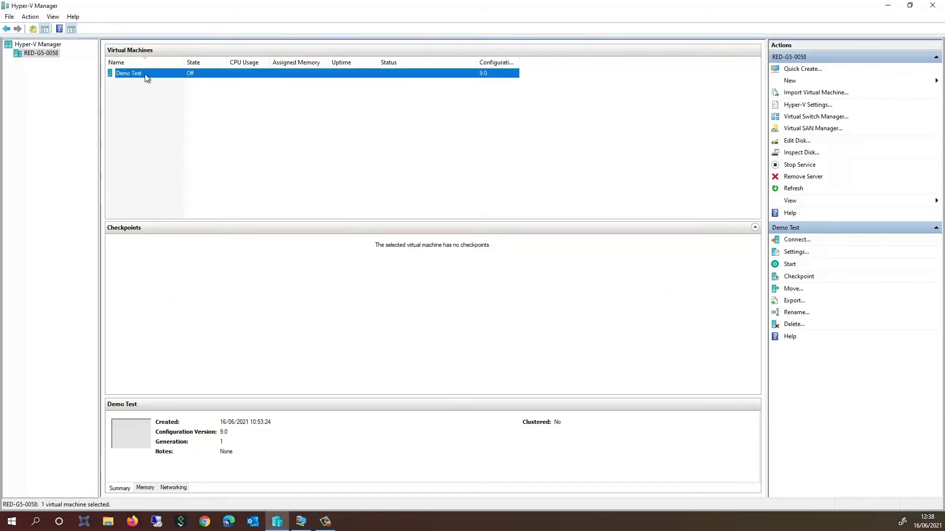
pyautogui.rightClick(174, 73)
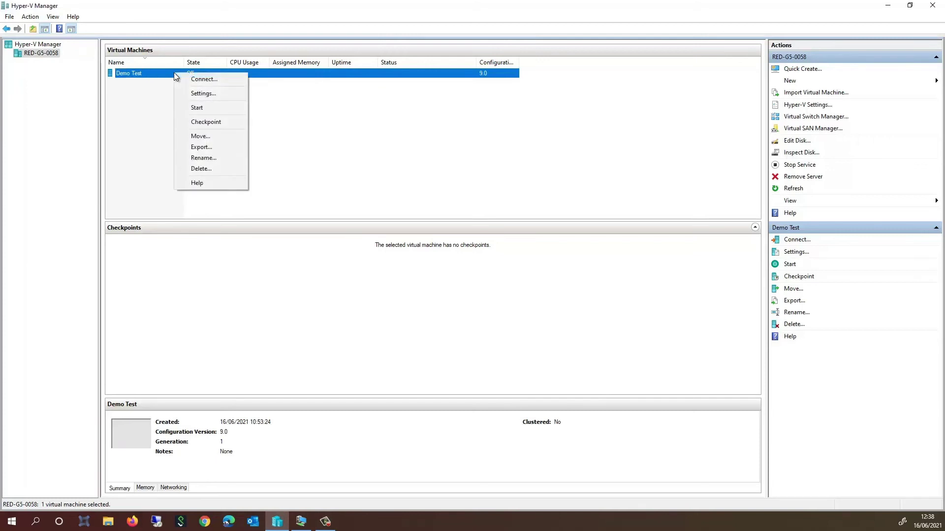
pyautogui.click(217, 94)
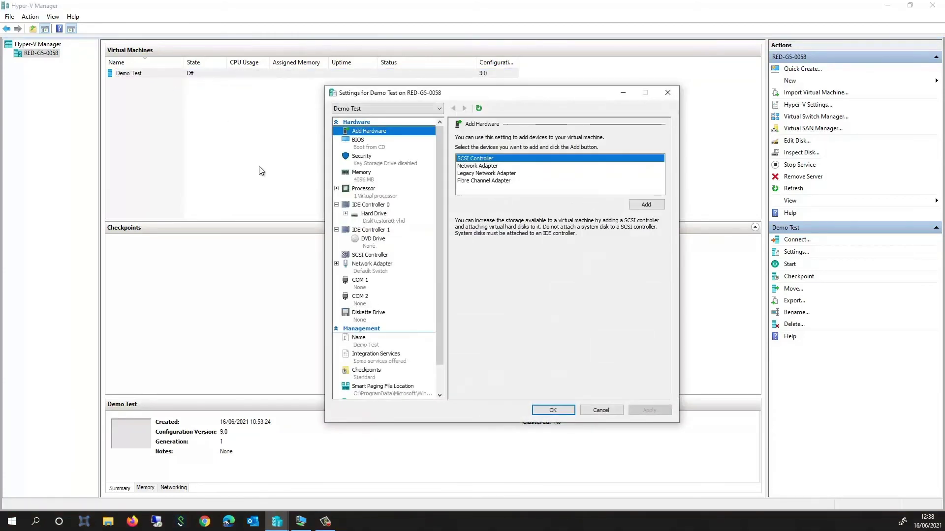
pyautogui.click(378, 205)
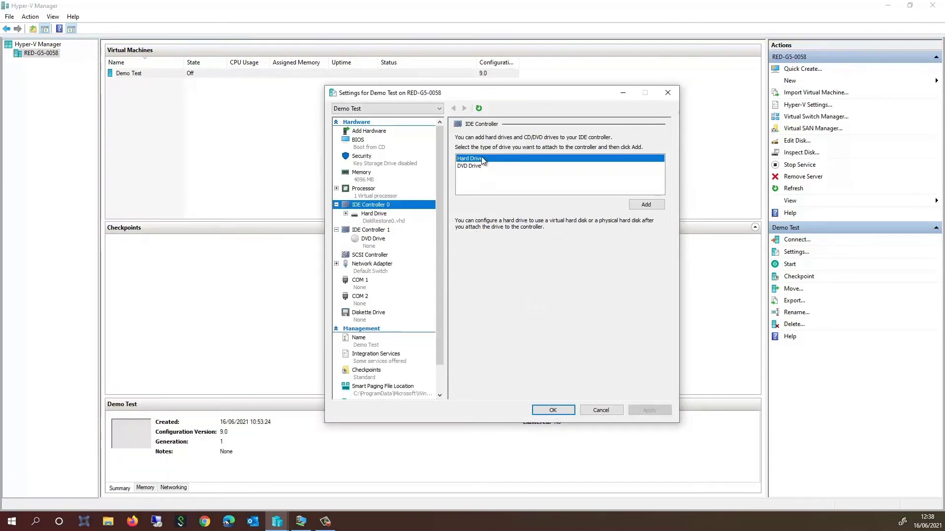
pyautogui.click(646, 205)
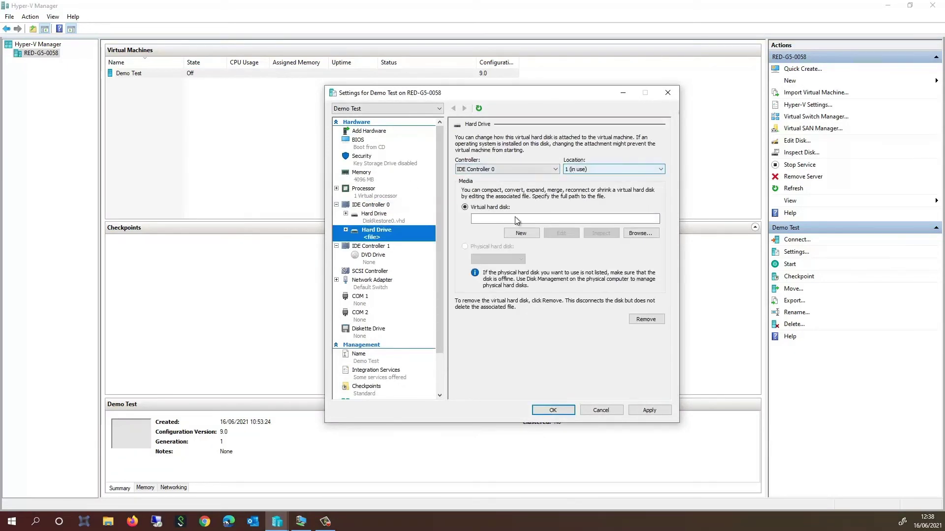
pyautogui.click(521, 232)
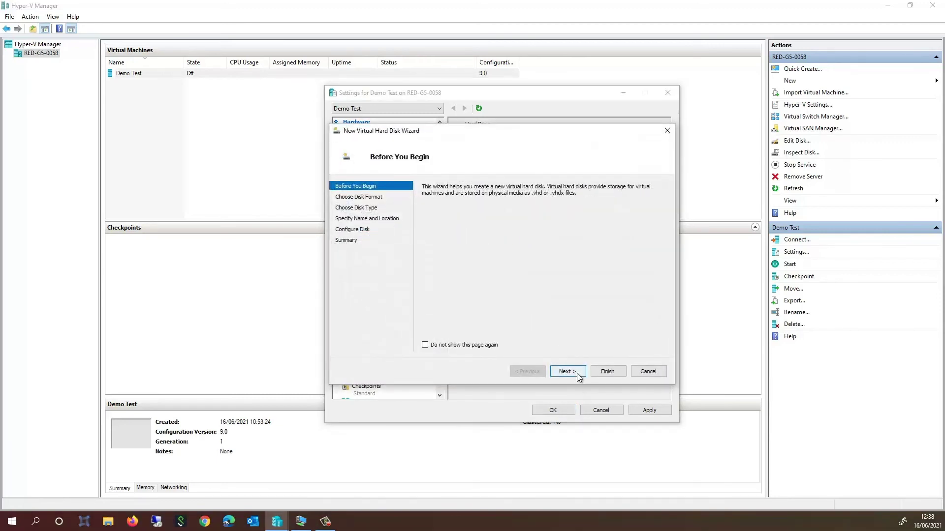
# Keep VHDX format and dynamically expanding type, with the new disk stored in D:\HyperV_DC.
pyautogui.click(578, 377)
pyautogui.click(577, 372)
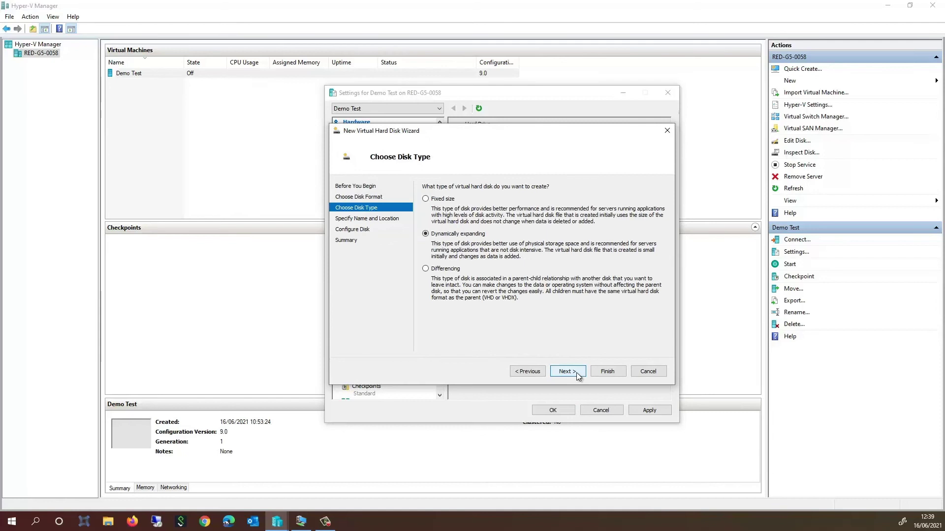
pyautogui.click(576, 373)
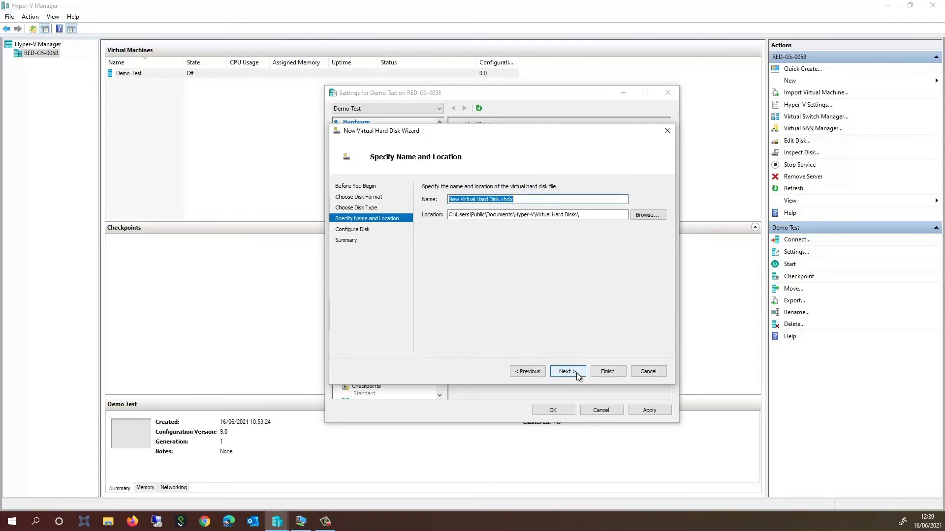
pyautogui.click(641, 214)
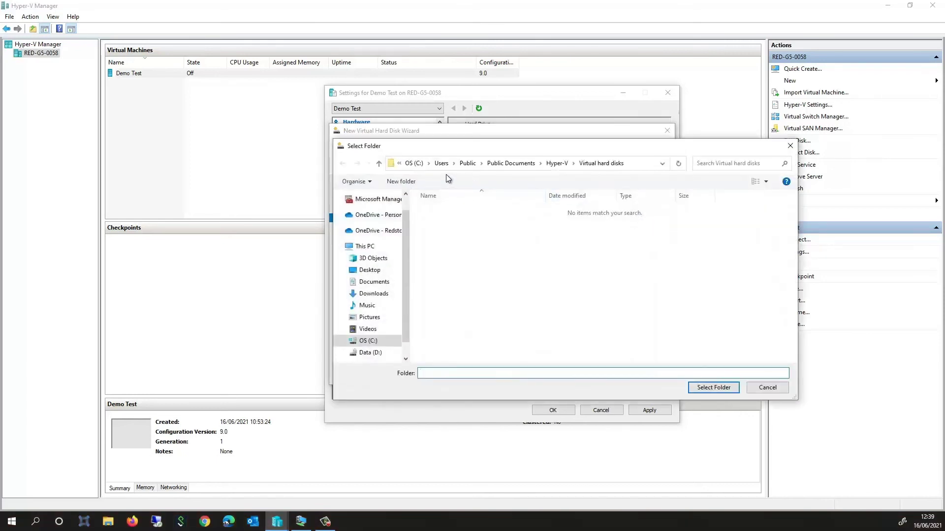
pyautogui.click(389, 353)
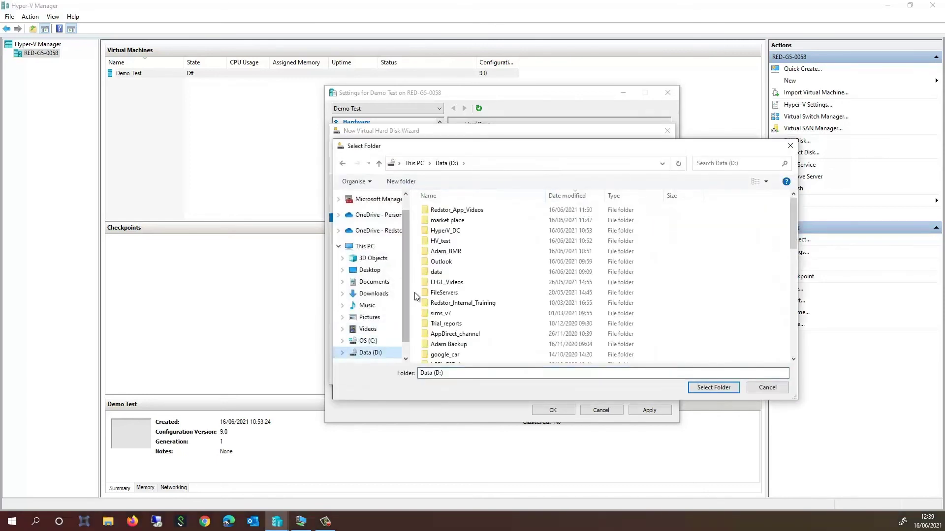
pyautogui.doubleClick(446, 231)
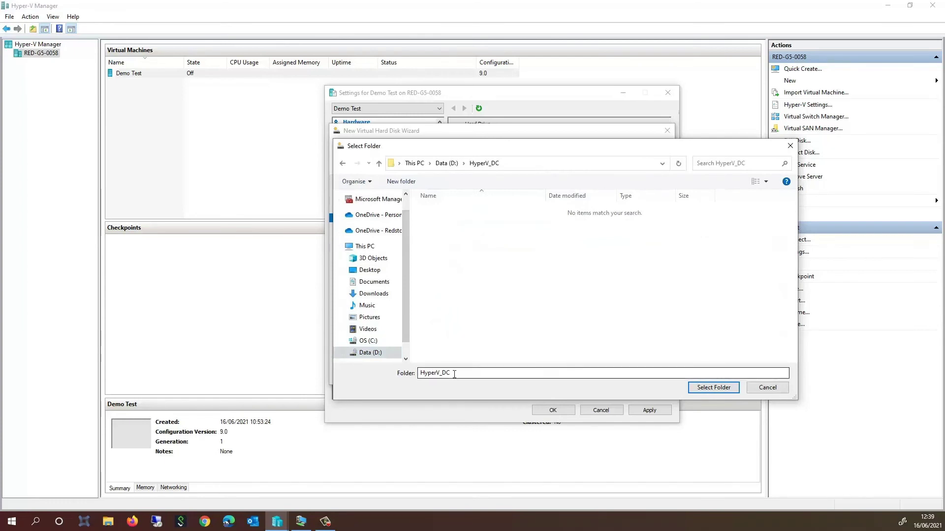
pyautogui.click(714, 389)
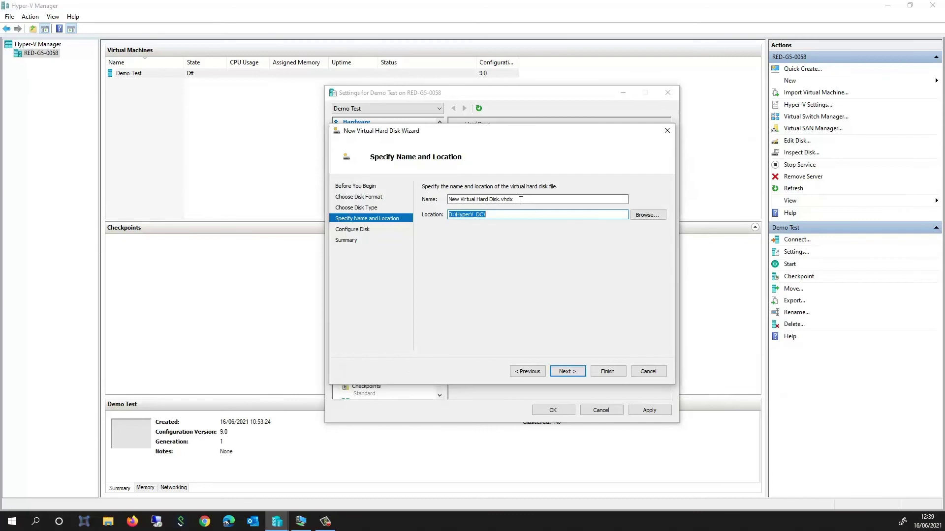
# Create the blank 127 GB disk, then apply and save Demo Test's settings.
pyautogui.click(577, 373)
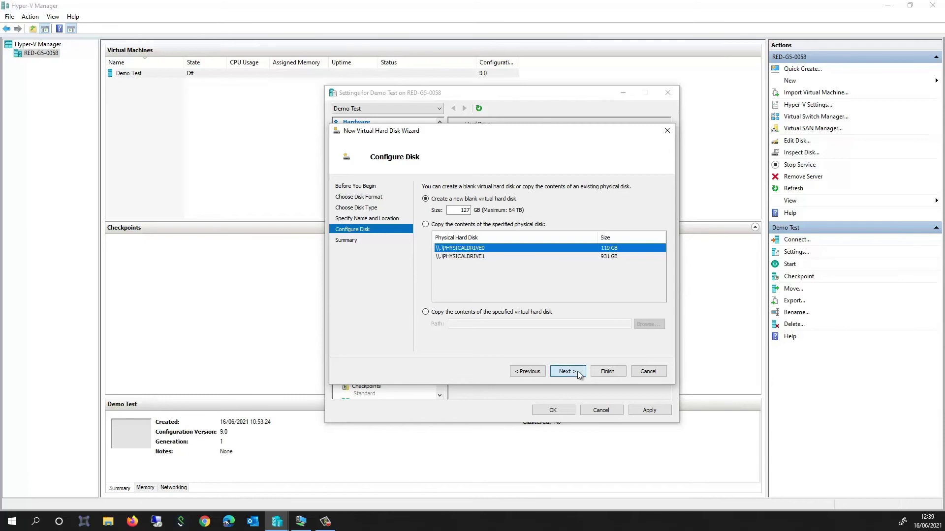
pyautogui.click(577, 371)
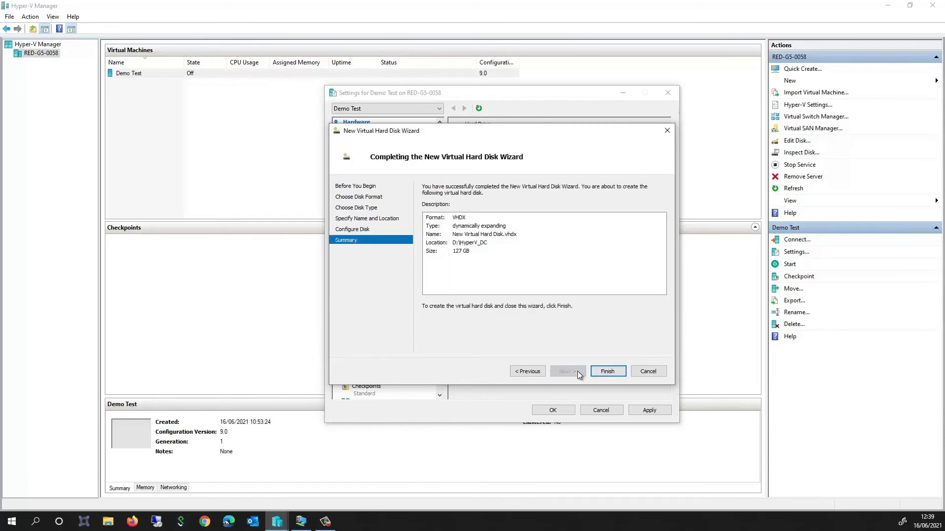
pyautogui.click(603, 374)
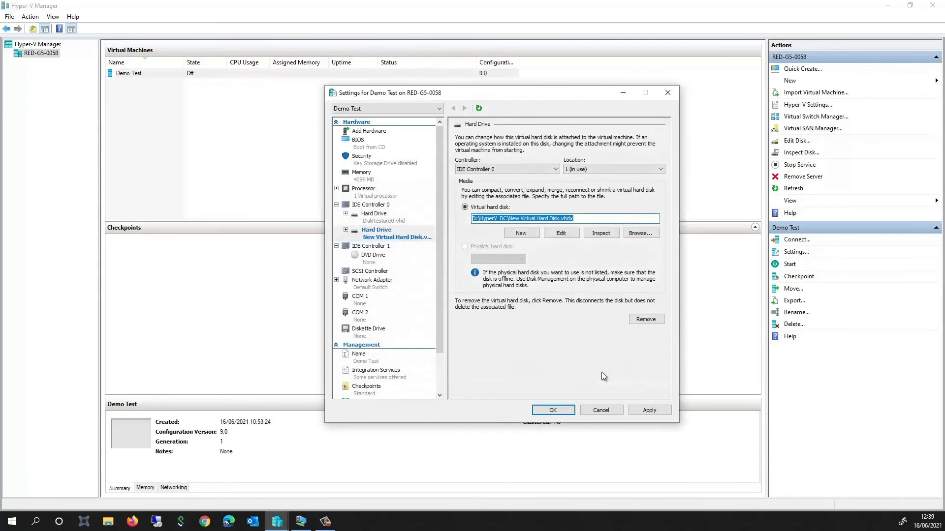
pyautogui.click(646, 410)
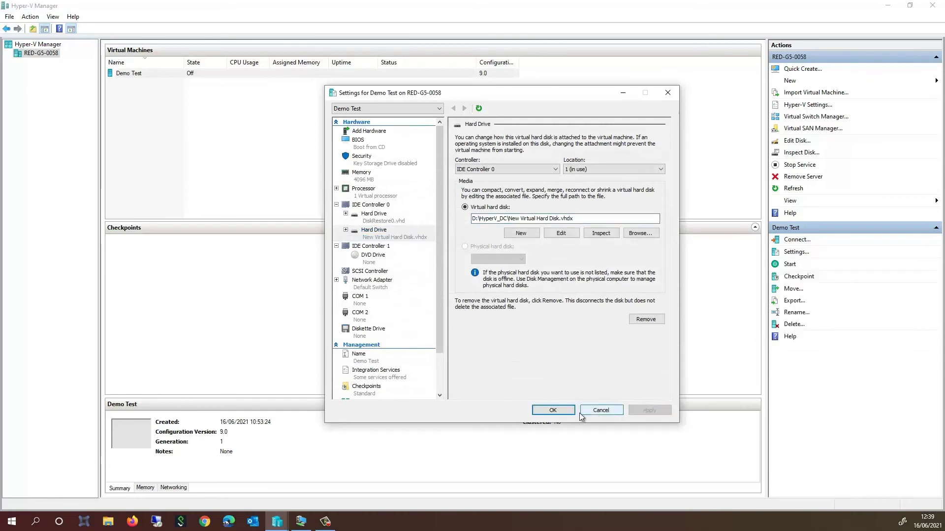
pyautogui.click(562, 411)
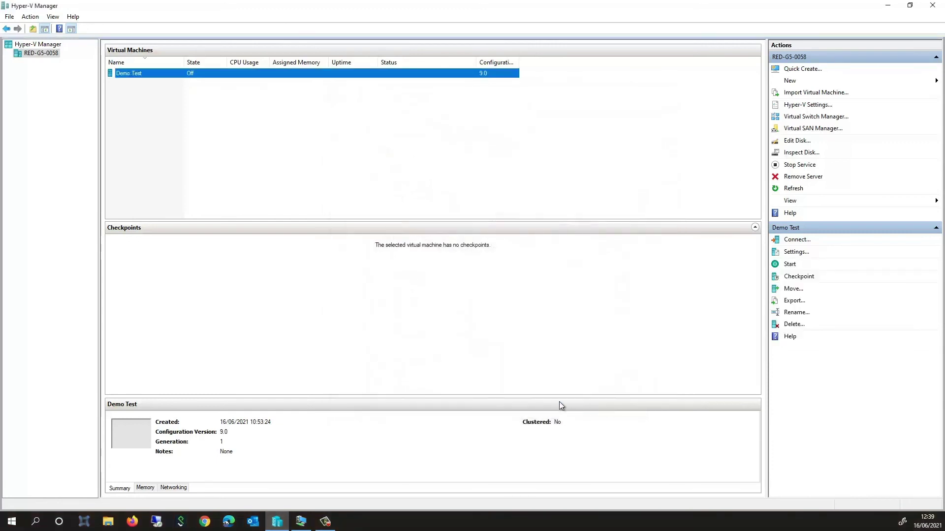
# Start Demo Test, connect to its console, and sign in with the Administrator password.
pyautogui.rightClick(235, 74)
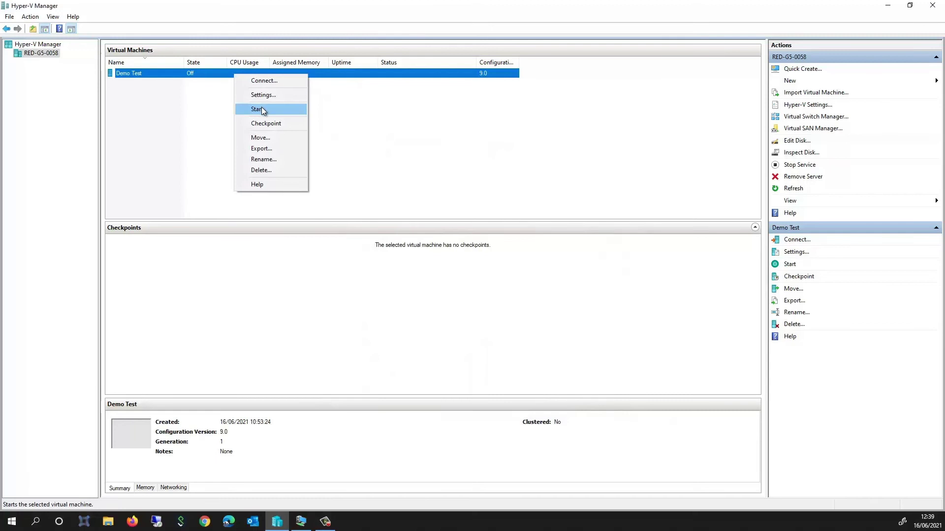
pyautogui.click(261, 123)
pyautogui.rightClick(252, 77)
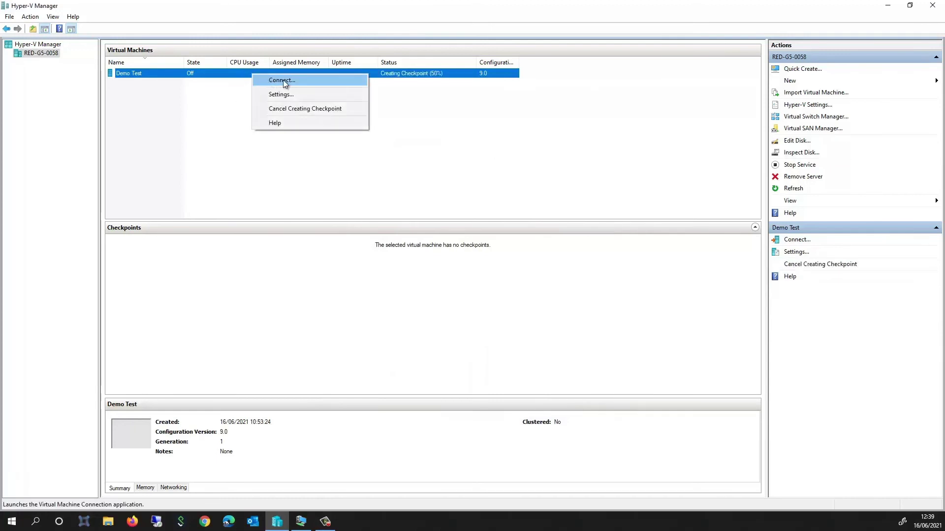
pyautogui.click(284, 80)
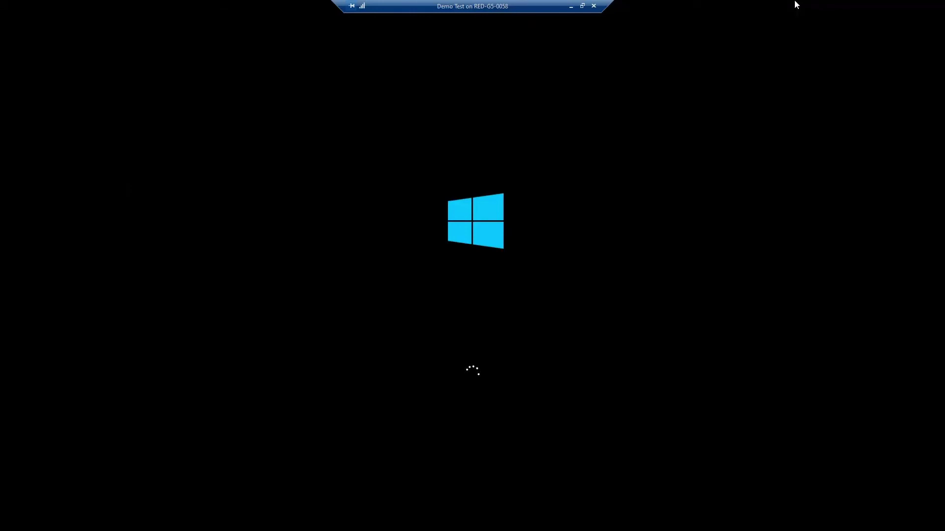
pyautogui.write('****')
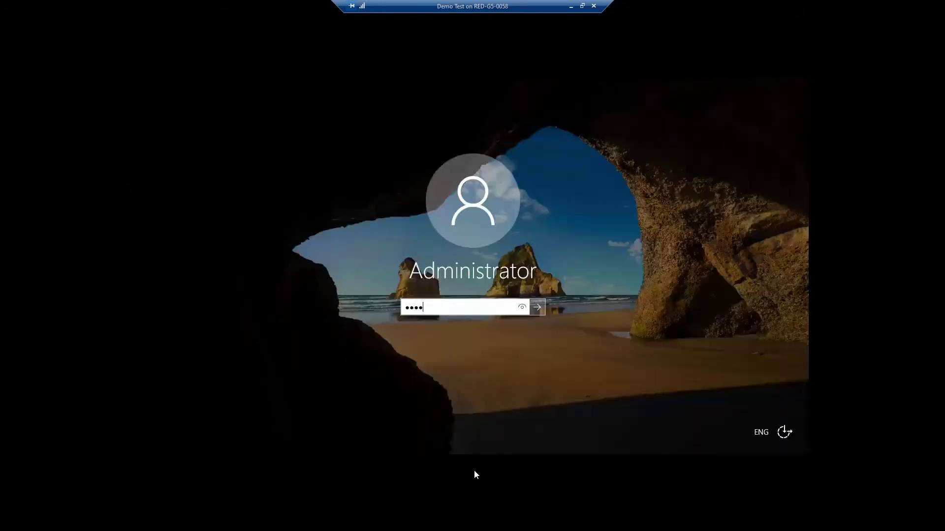
pyautogui.write('******')
pyautogui.press('Return')
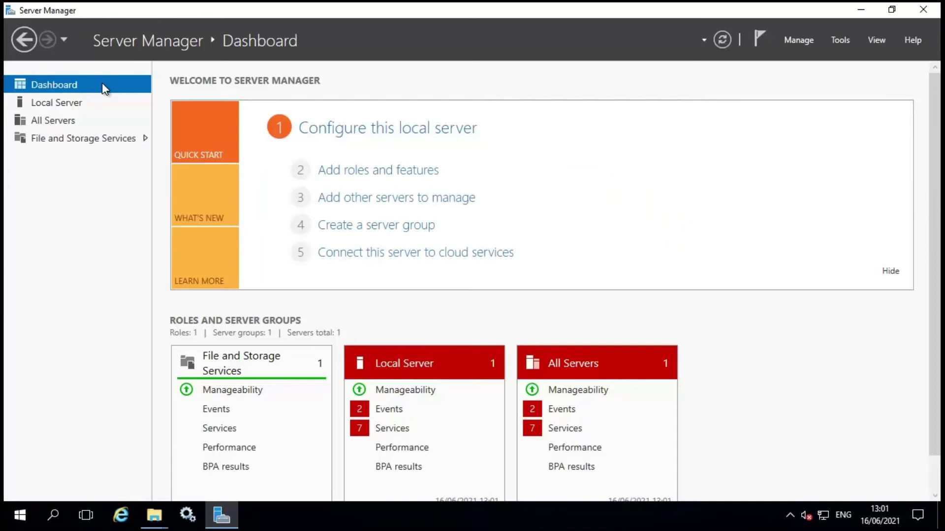
# In File and Storage Services' Disks list, start a New Volume on unallocated 127 GB disk 1.
pyautogui.click(93, 140)
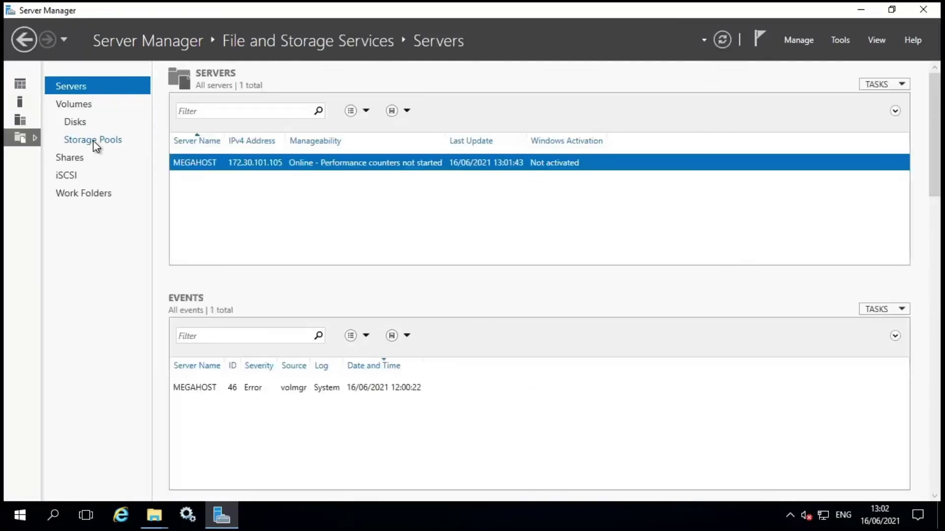
pyautogui.click(85, 123)
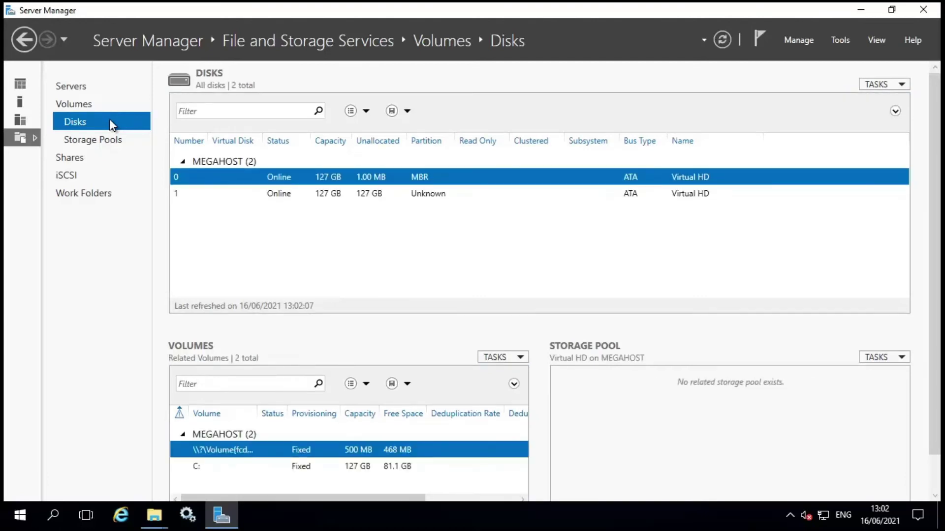
pyautogui.click(294, 194)
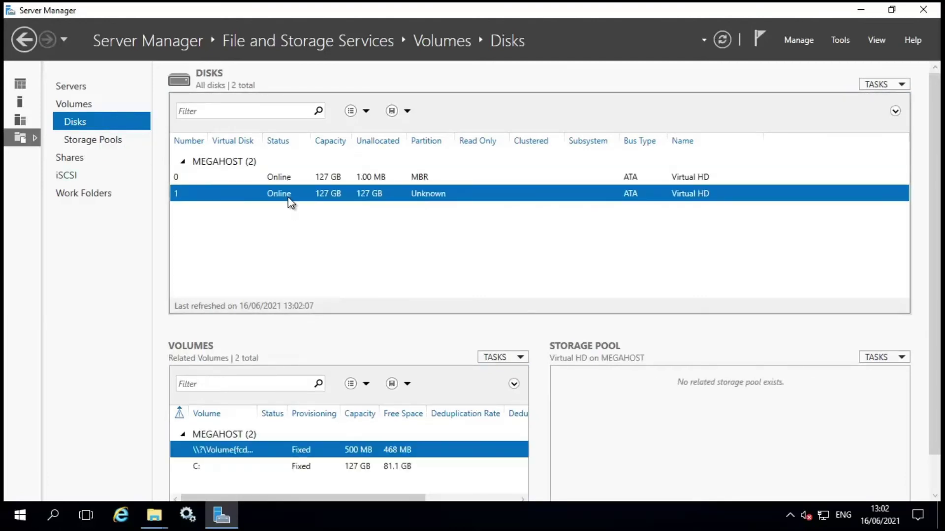
pyautogui.rightClick(297, 201)
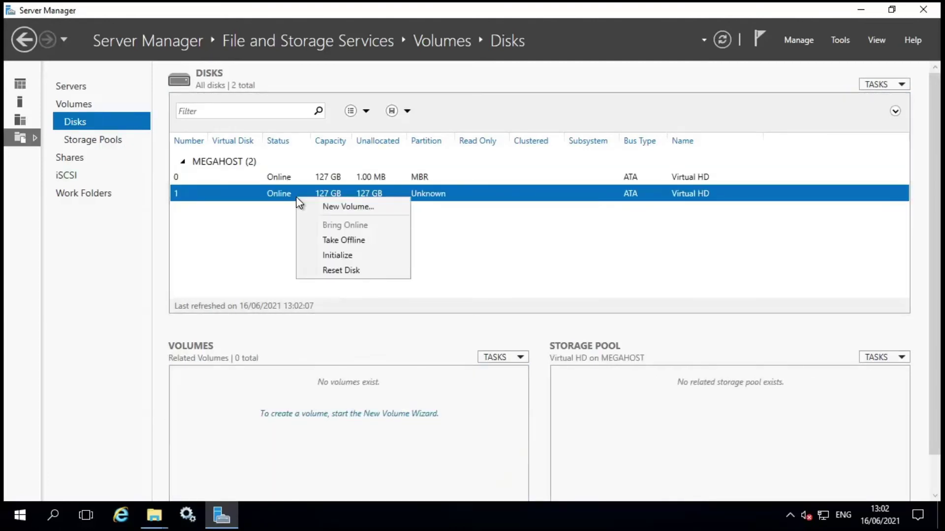
pyautogui.click(333, 204)
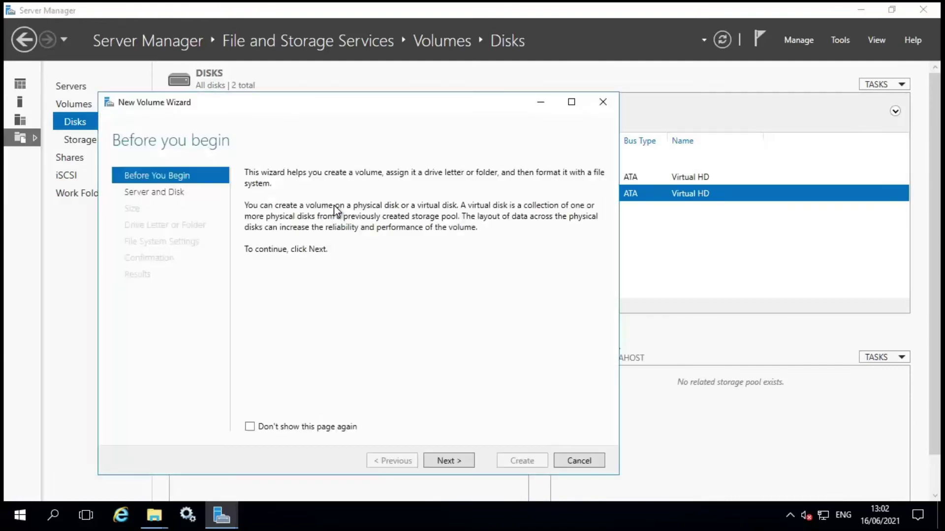
# Target disk 1, initialise it as GPT, and keep the full 127 GB size.
pyautogui.click(462, 463)
pyautogui.click(462, 462)
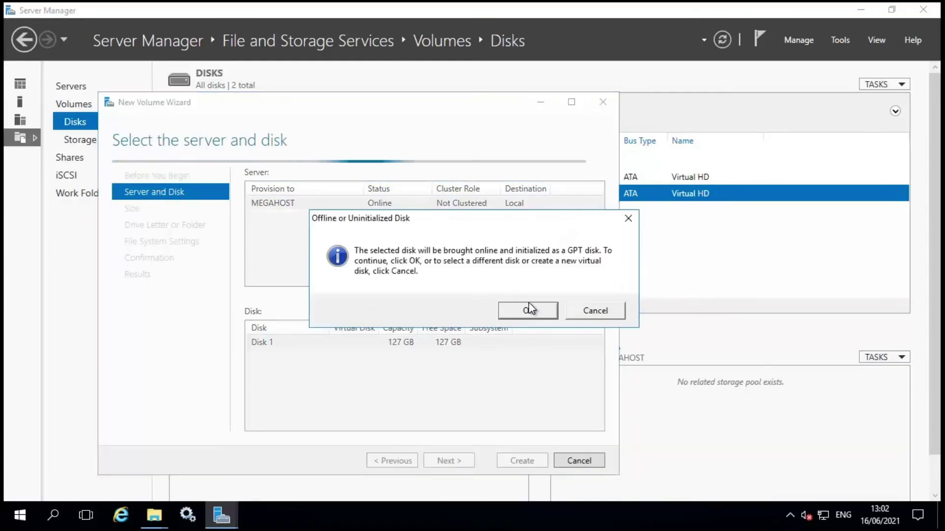
pyautogui.click(536, 314)
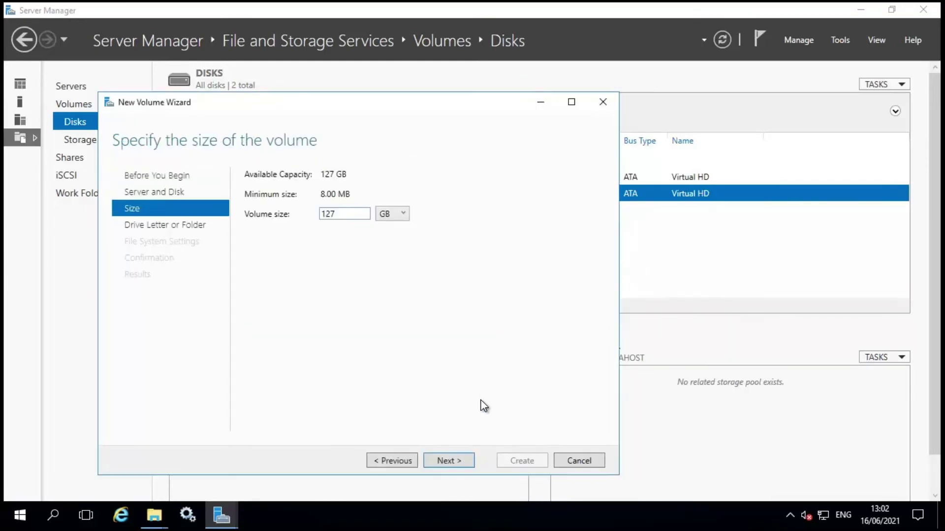
pyautogui.click(460, 460)
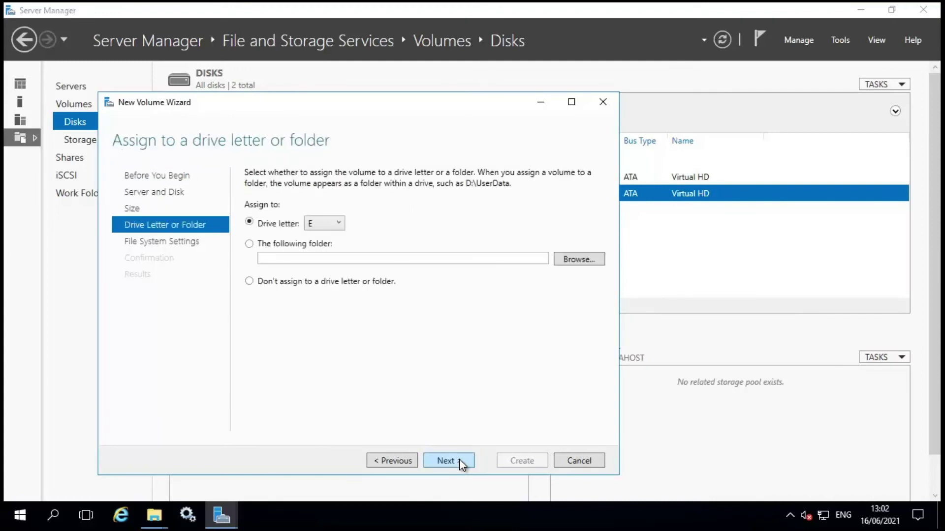
# Assign drive letter L, keep NTFS defaults, and create the volume.
pyautogui.click(339, 226)
pyautogui.click(325, 336)
pyautogui.click(458, 465)
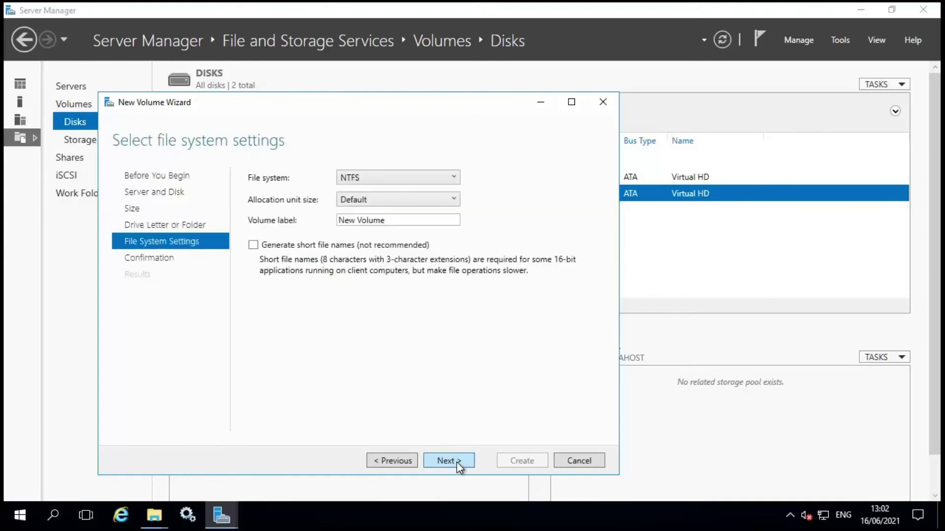
pyautogui.click(458, 464)
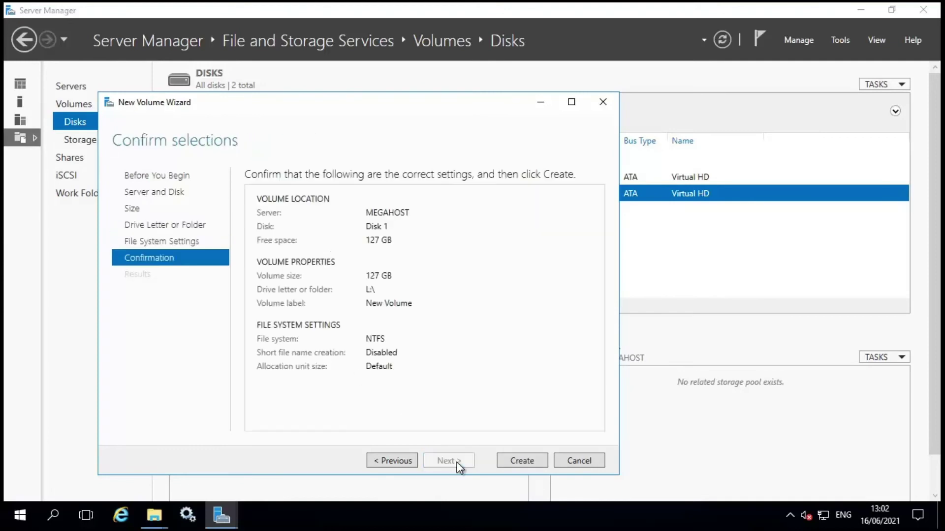
pyautogui.click(509, 462)
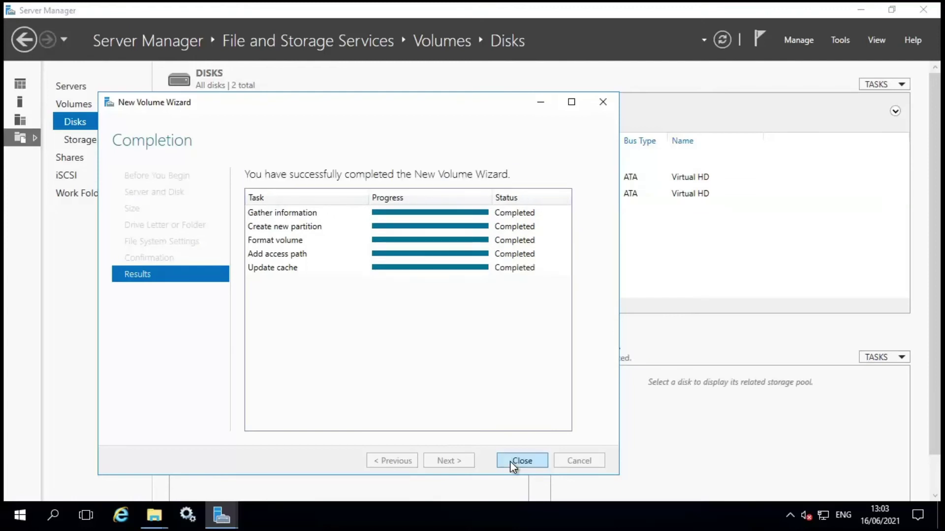
pyautogui.click(524, 461)
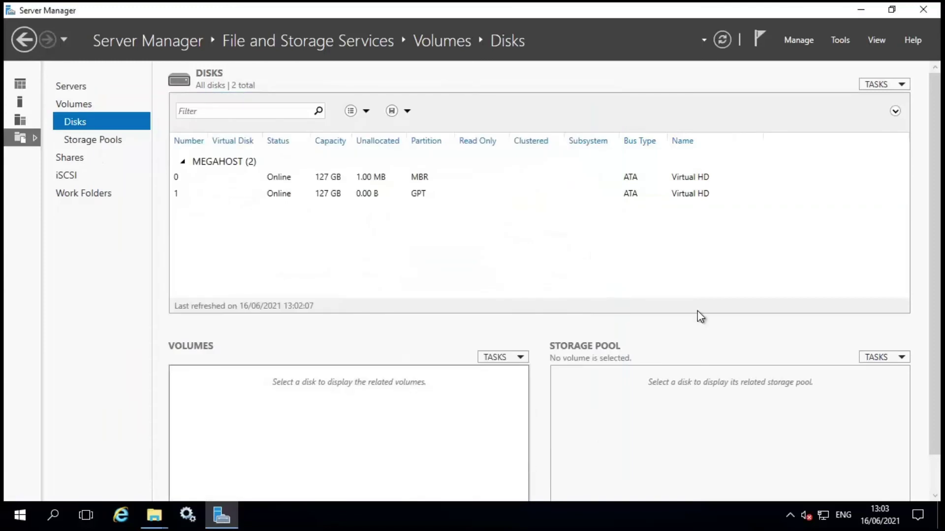
# Minimize Server Manager and open the empty New Volume (L:) drive under This PC.
pyautogui.click(862, 10)
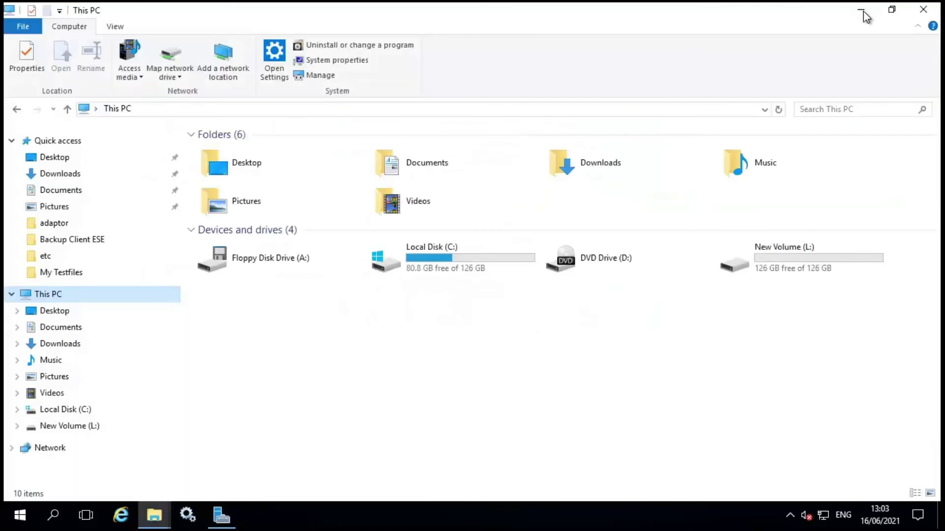
pyautogui.doubleClick(795, 258)
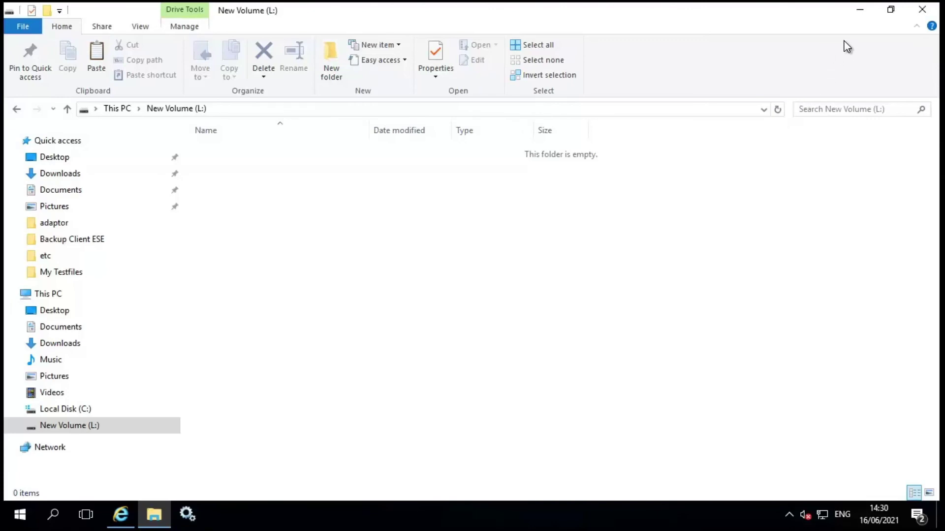
# Launch InstantData from the desktop and start Permanent File Recovery by entering the encryption key.
pyautogui.click(861, 15)
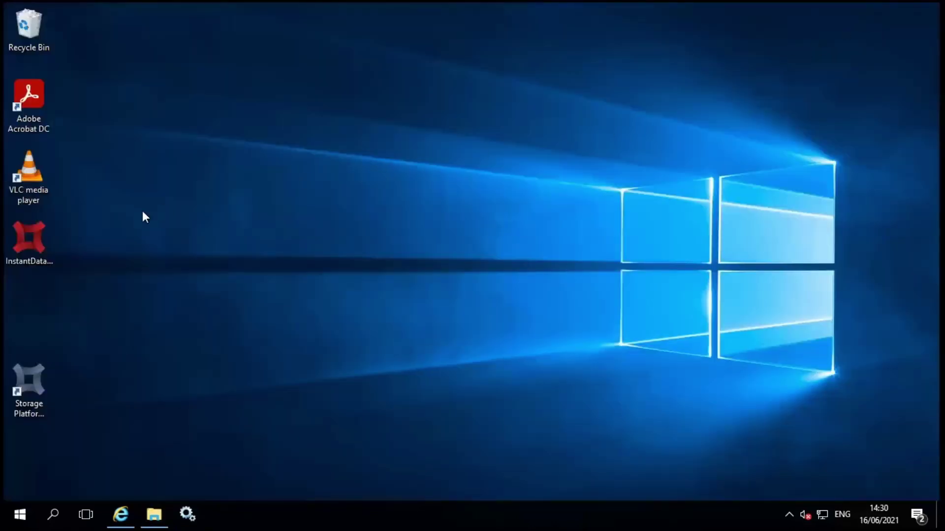
pyautogui.click(39, 239)
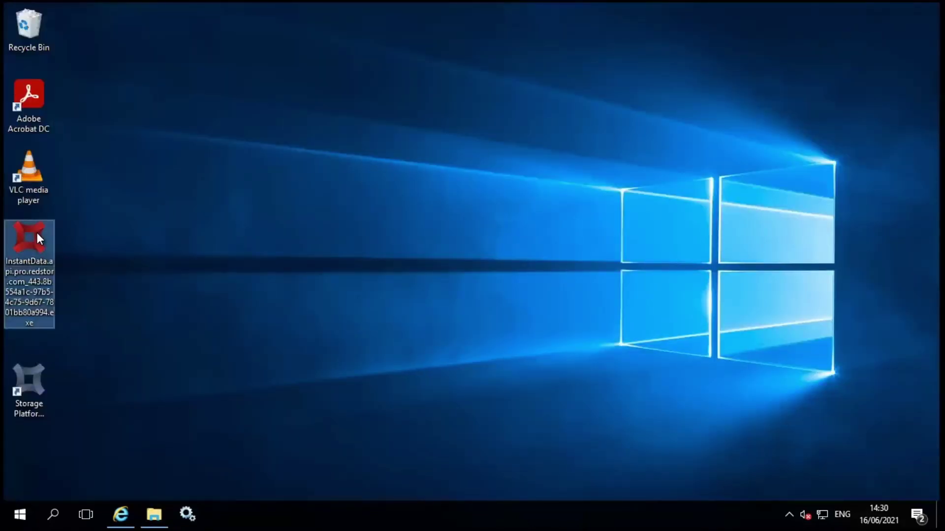
pyautogui.doubleClick(46, 239)
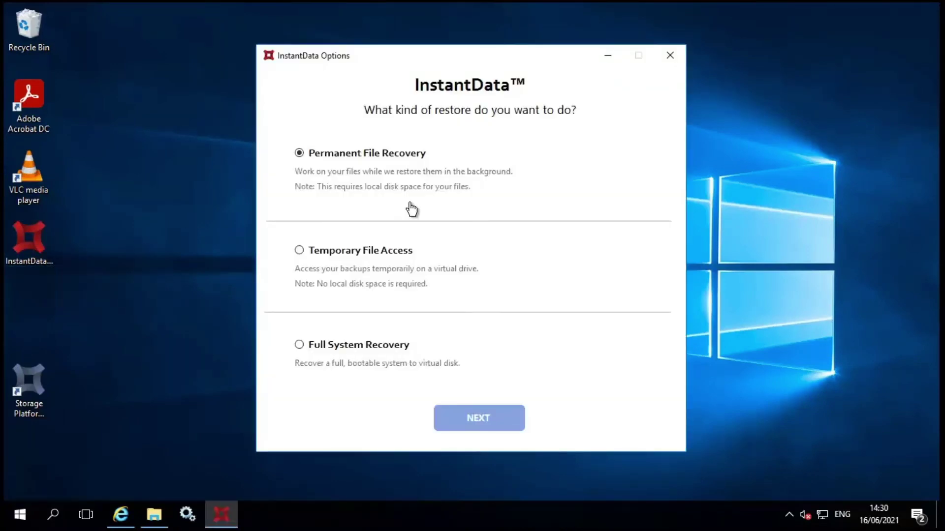
pyautogui.click(500, 423)
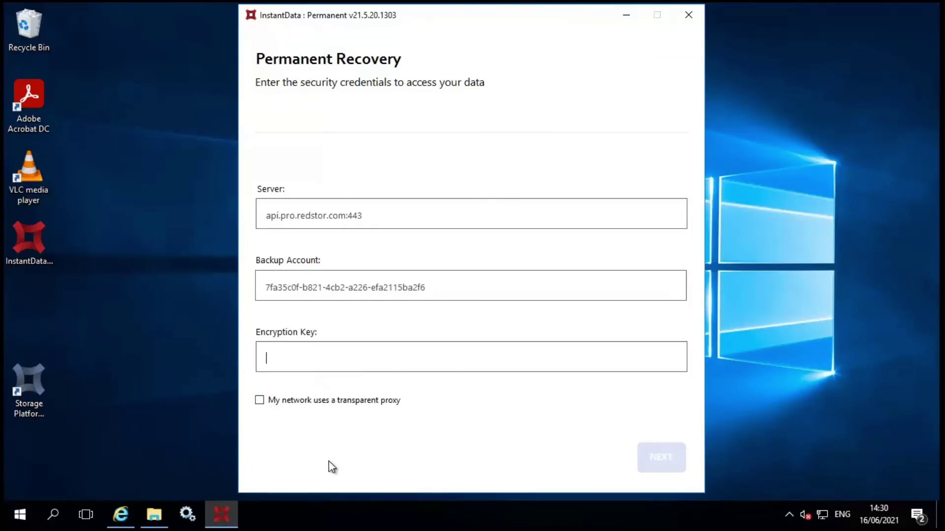
pyautogui.write('**')
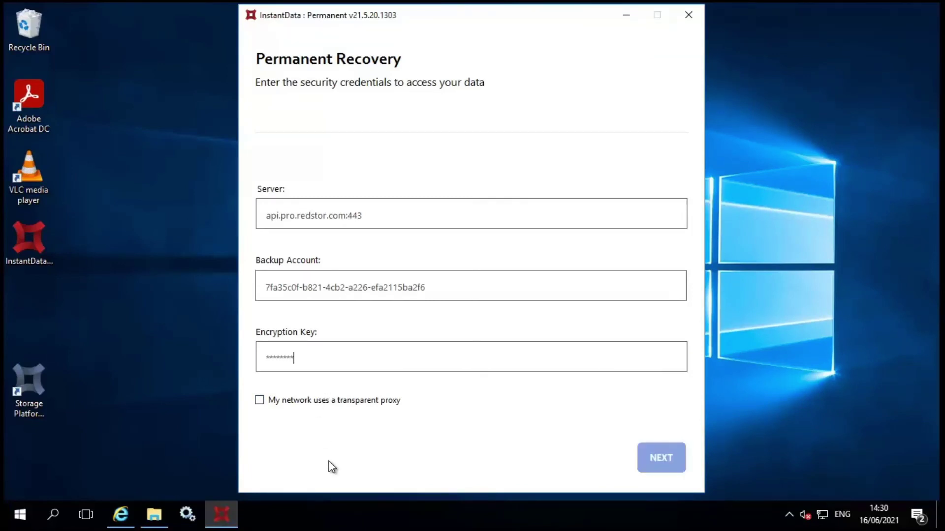
pyautogui.press('Return')
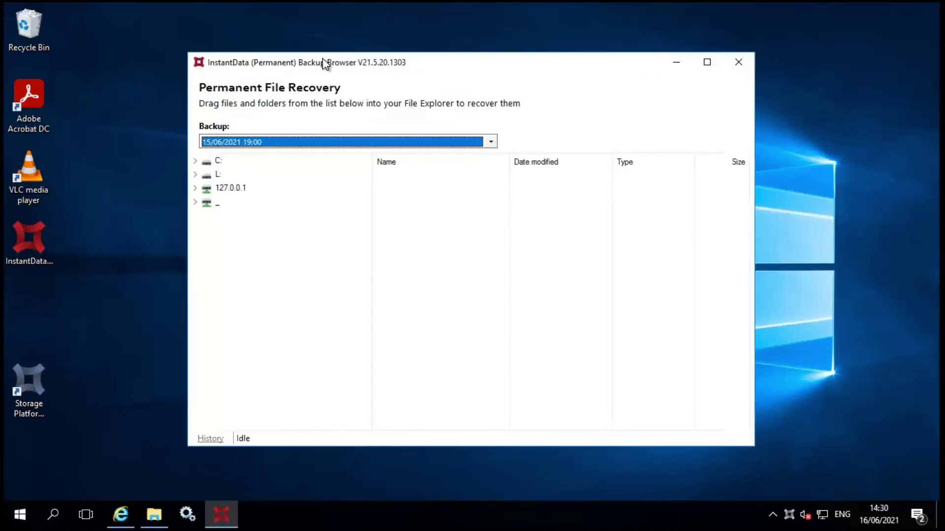
# Arrange the backup browser on the left half and the L: drive window on the right.
pyautogui.moveTo(231, 63); pyautogui.dragTo(1, 64)
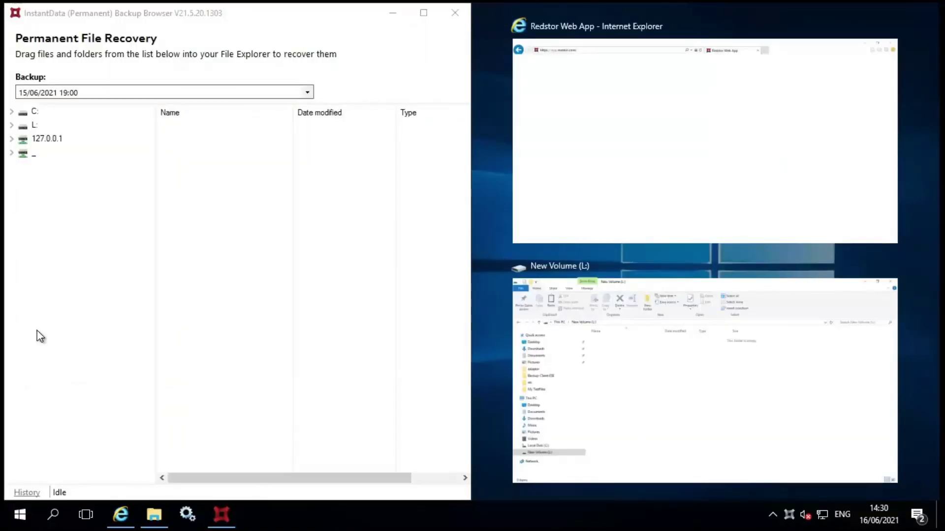
pyautogui.click(151, 515)
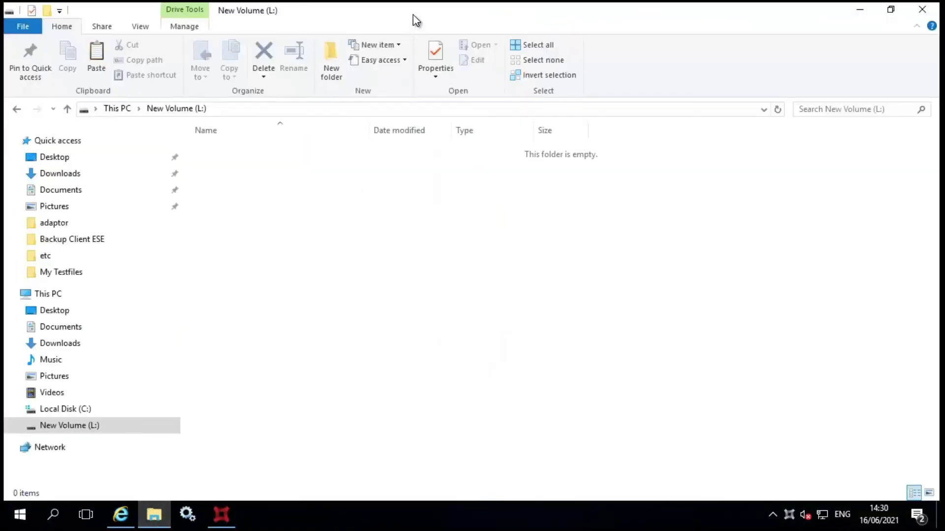
pyautogui.moveTo(416, 21); pyautogui.dragTo(940, 216)
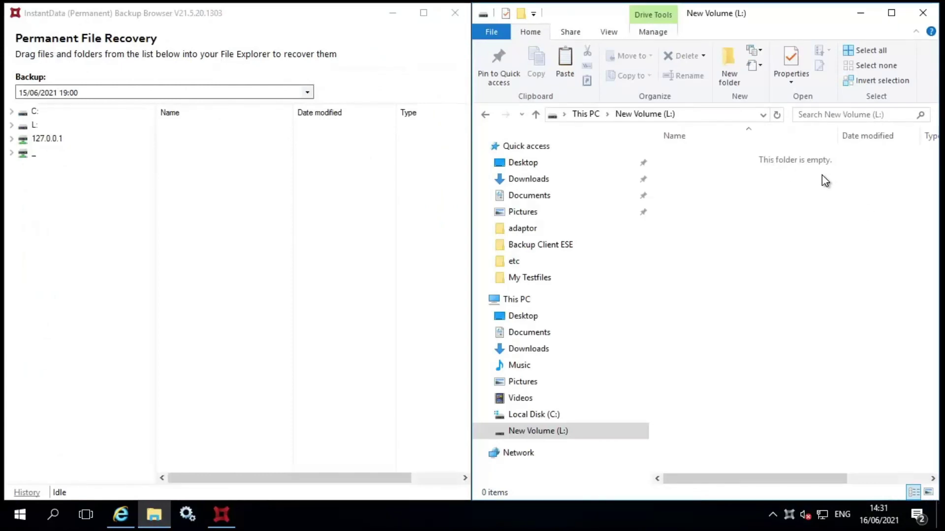
# Keep the 15/06/2021 19:00 backup and browse L:\FileServers to a user's My Testfiles folder.
pyautogui.click(11, 126)
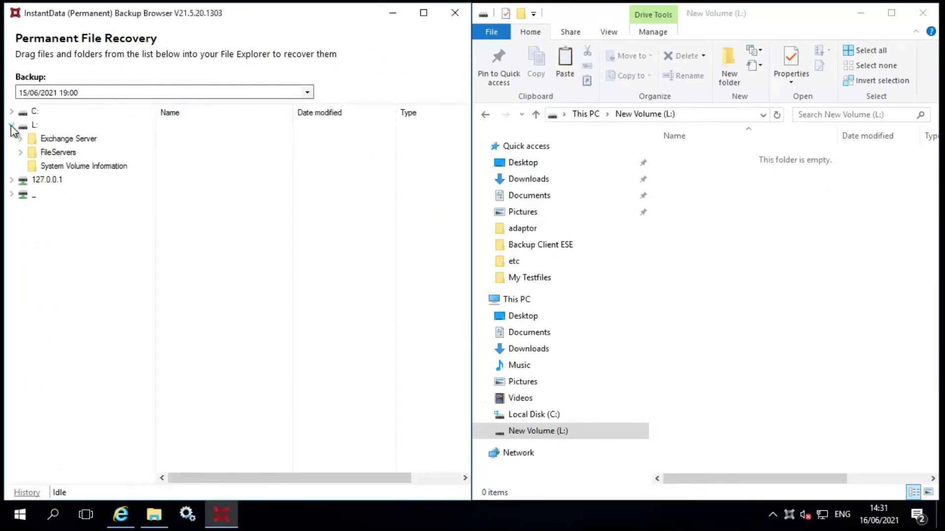
pyautogui.click(307, 92)
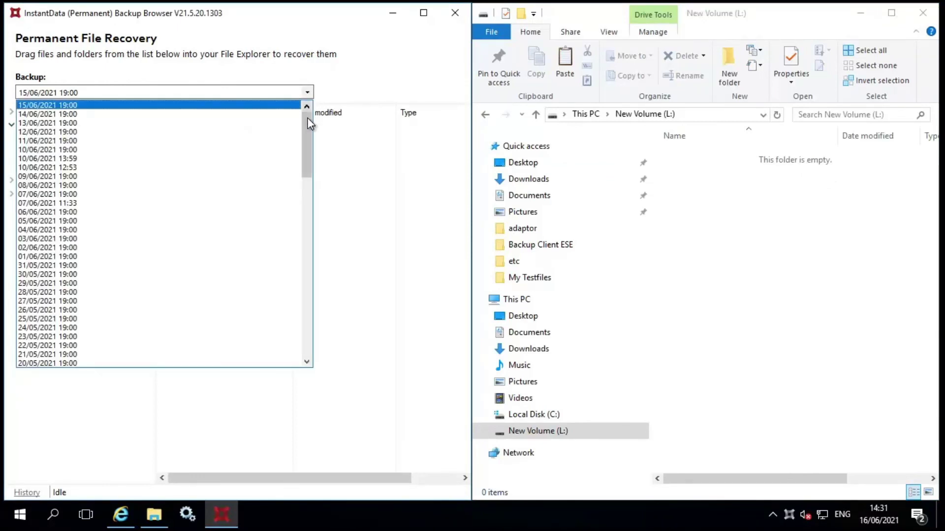
pyautogui.moveTo(308, 120)
pyautogui.mouseDown()
pyautogui.moveTo(308, 169)
pyautogui.moveTo(310, 104)
pyautogui.mouseUp()
pyautogui.click(352, 71)
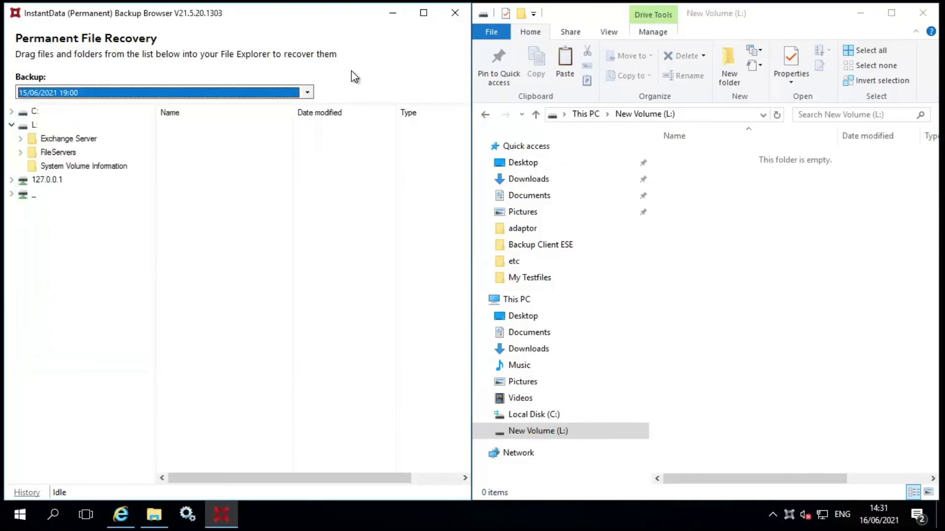
pyautogui.click(21, 153)
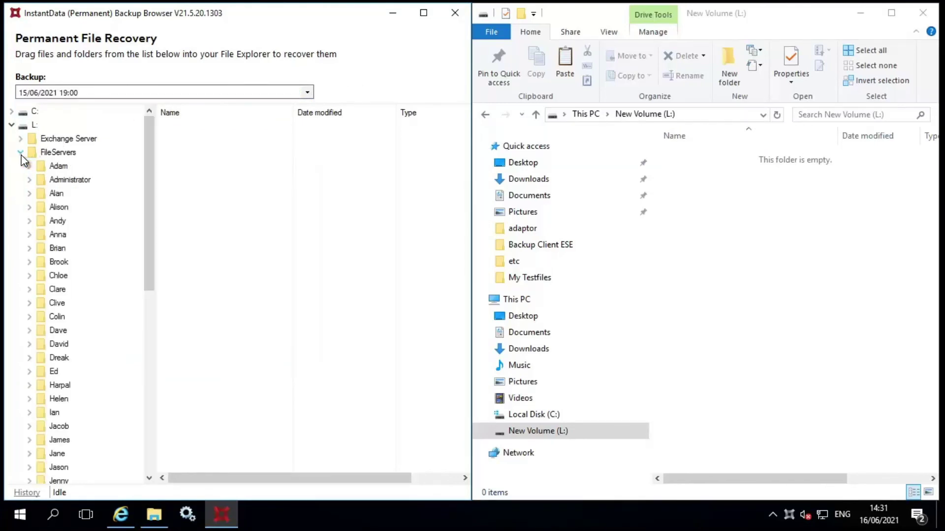
pyautogui.click(49, 220)
pyautogui.click(66, 236)
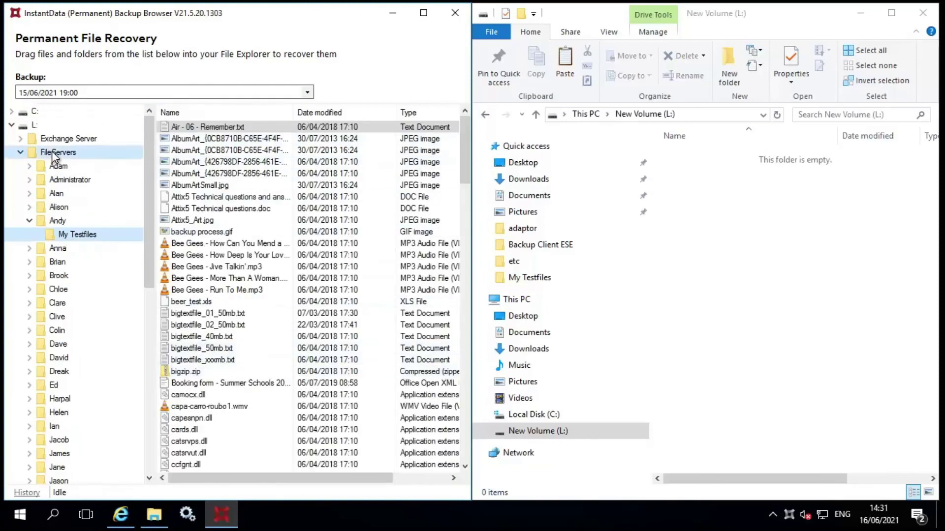
# Drag FileServers from the backup onto L:, then open the user's restored My Testfiles folder.
pyautogui.moveTo(54, 158); pyautogui.dragTo(736, 189)
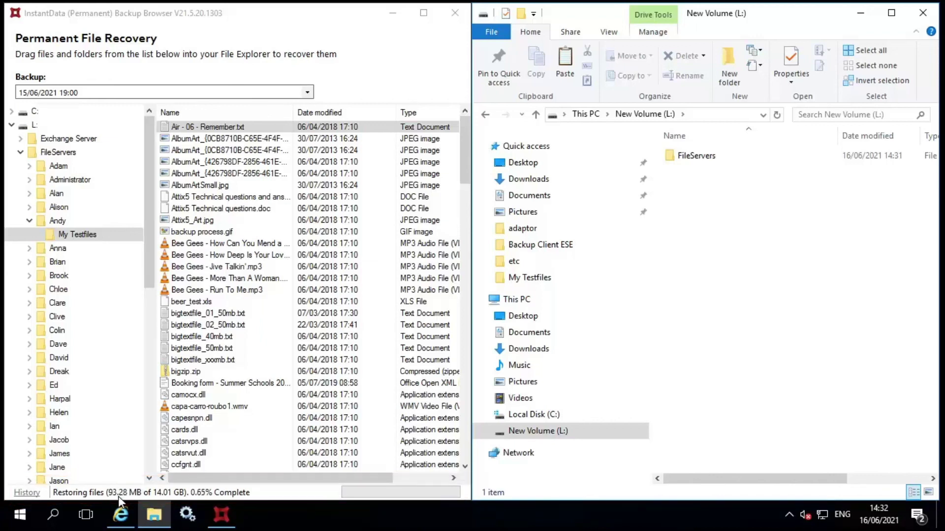
pyautogui.doubleClick(697, 156)
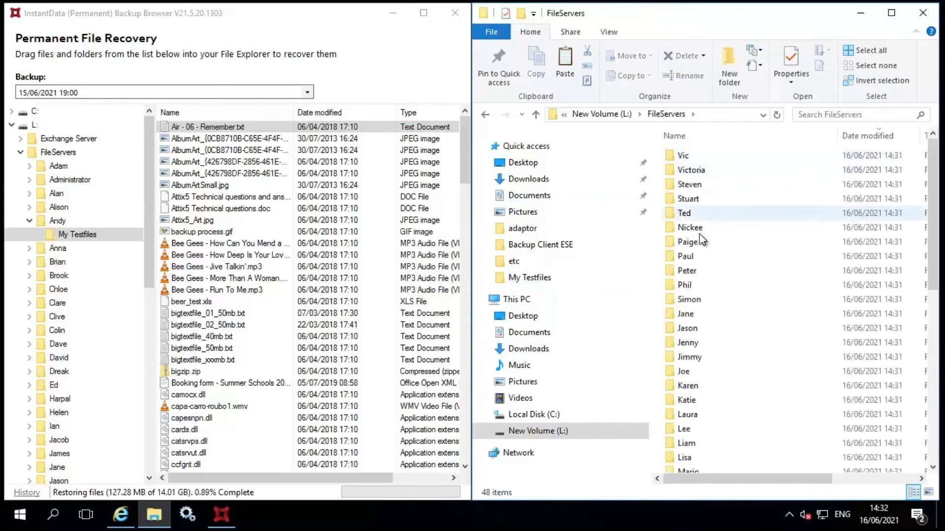
pyautogui.doubleClick(695, 297)
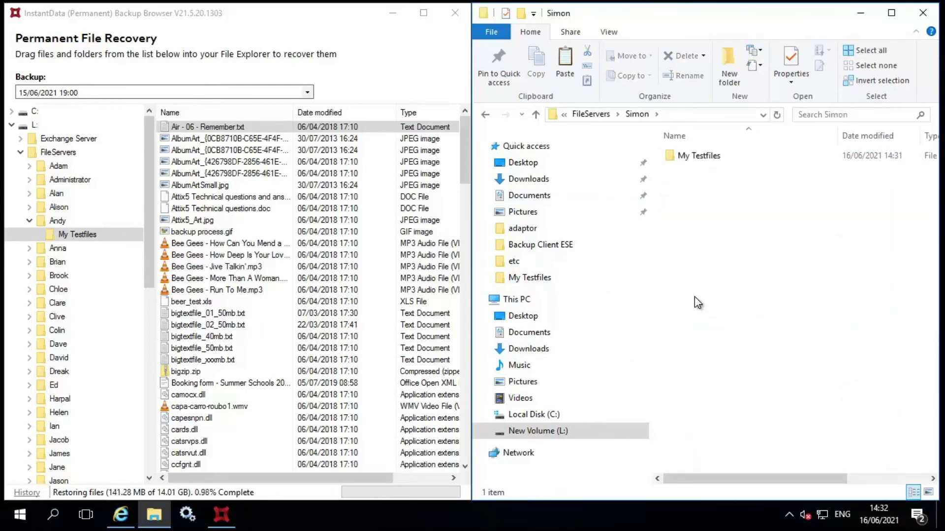
pyautogui.doubleClick(689, 157)
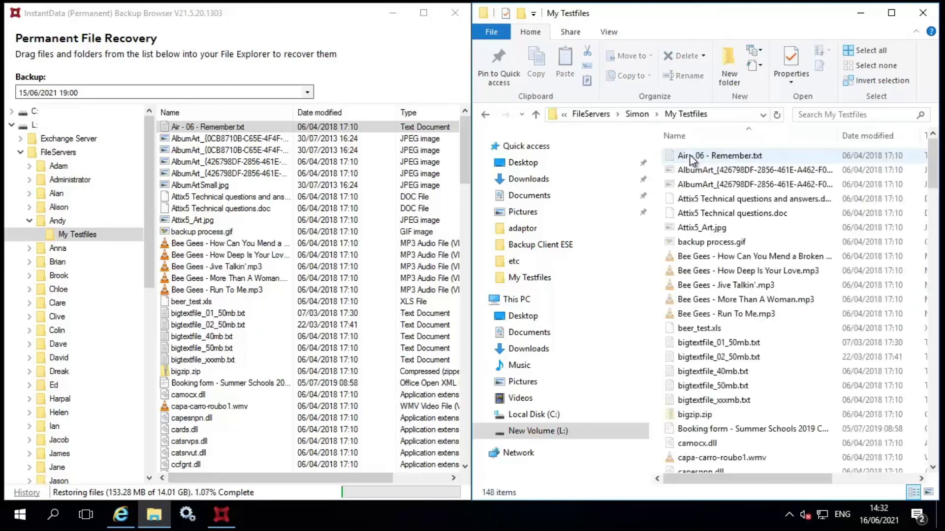
pyautogui.moveTo(936, 155); pyautogui.dragTo(935, 265)
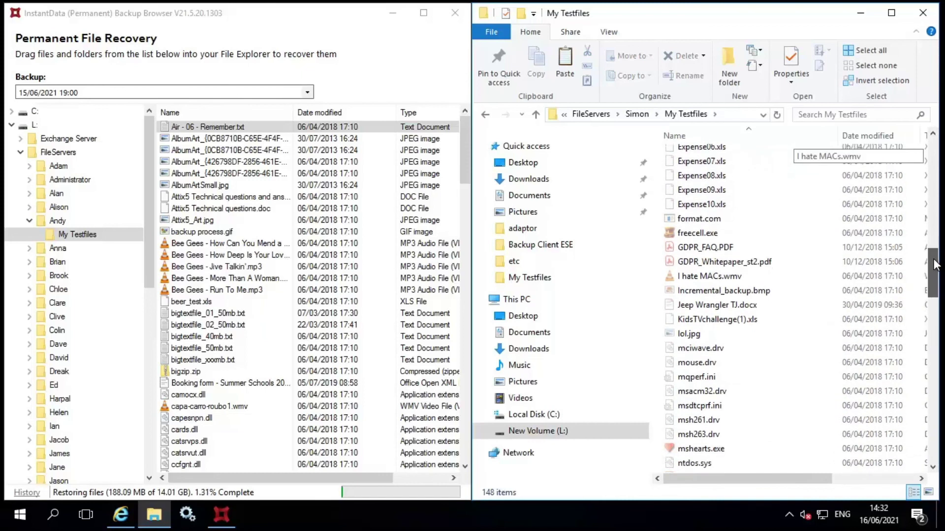
# Open the restored GDPR_FAQ.PDF in Acrobat Reader, maximized, and scroll through it.
pyautogui.click(710, 248)
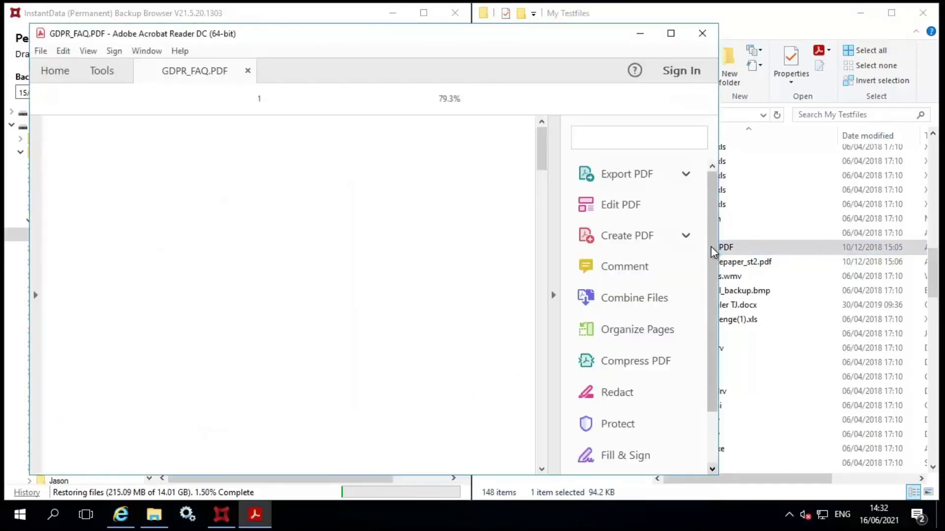
pyautogui.click(670, 33)
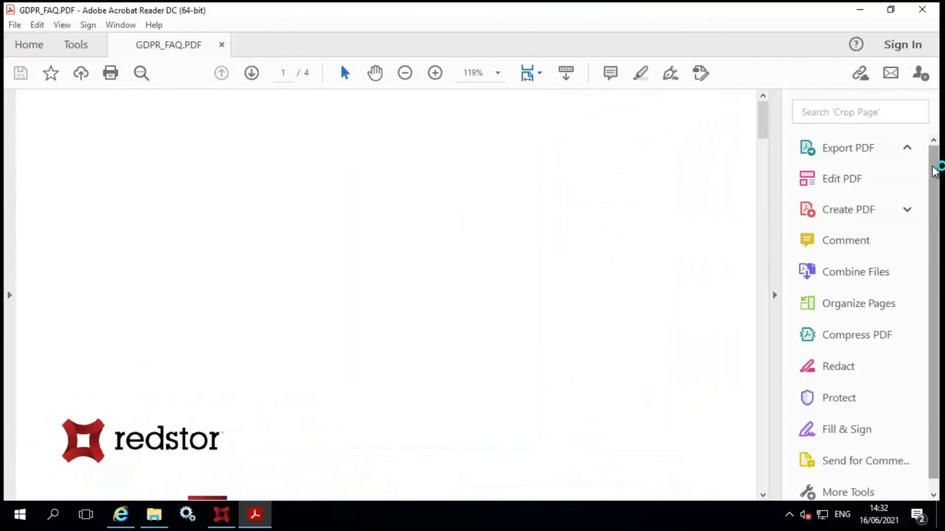
pyautogui.click(763, 147)
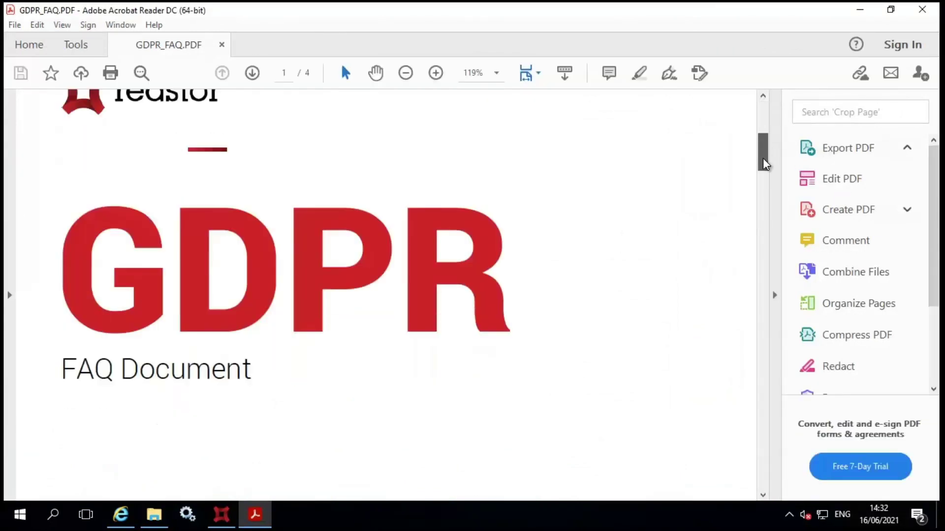
pyautogui.moveTo(763, 164); pyautogui.dragTo(772, 315)
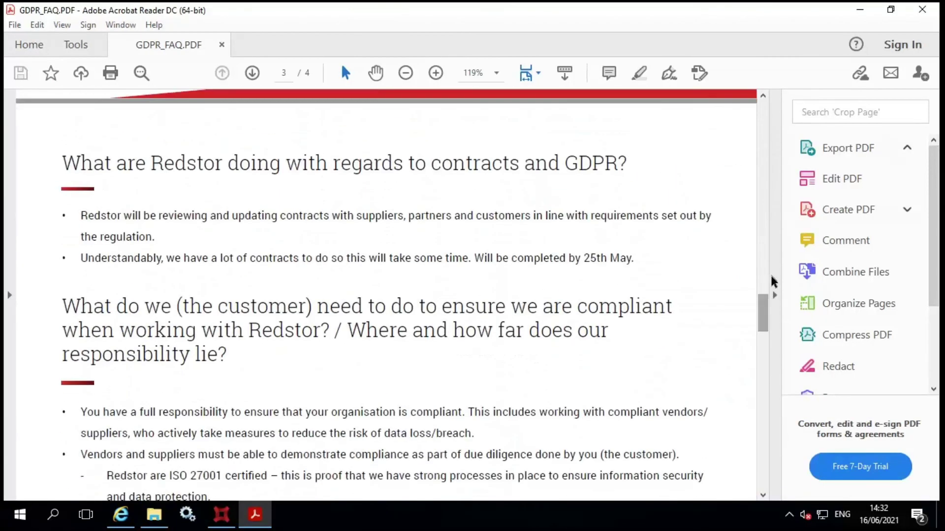
# Open the restored Technical_Guidelines.pdf from Explorer and scroll through it.
pyautogui.click(859, 11)
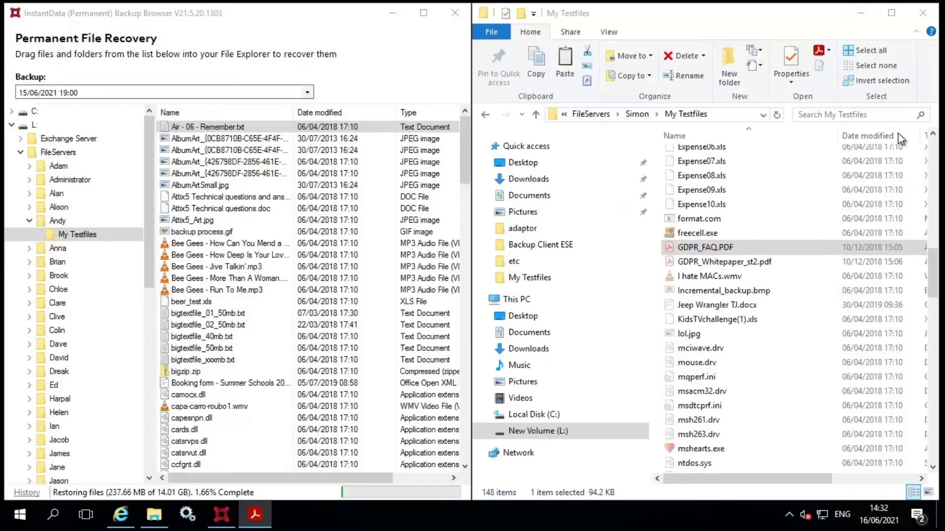
pyautogui.moveTo(933, 276); pyautogui.dragTo(940, 379)
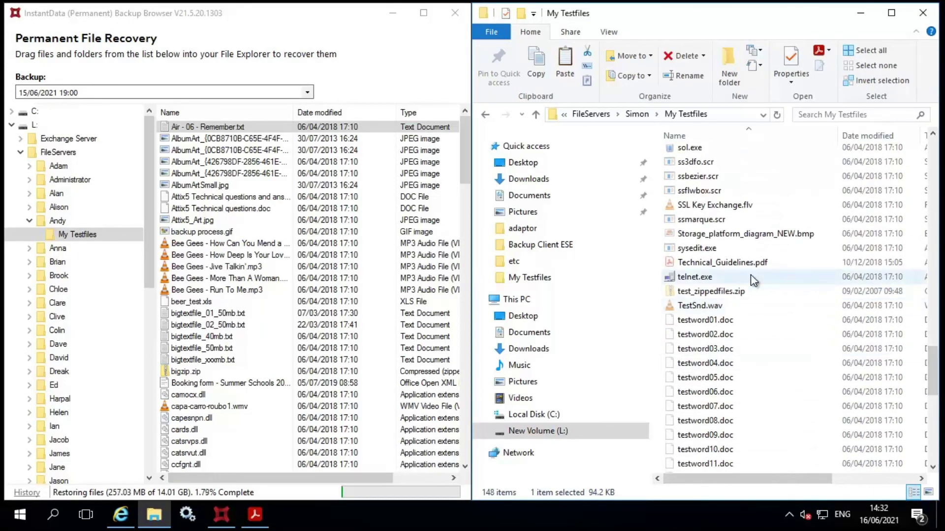
pyautogui.click(739, 265)
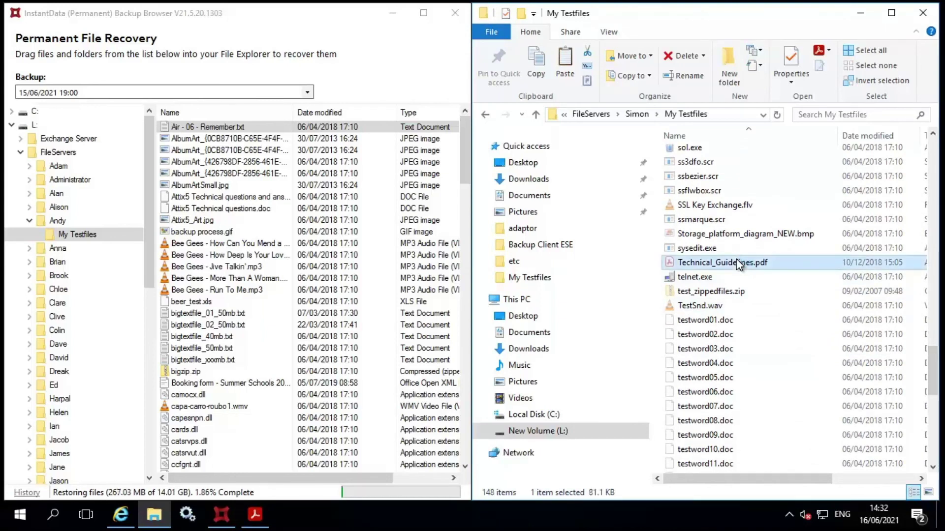
pyautogui.doubleClick(739, 265)
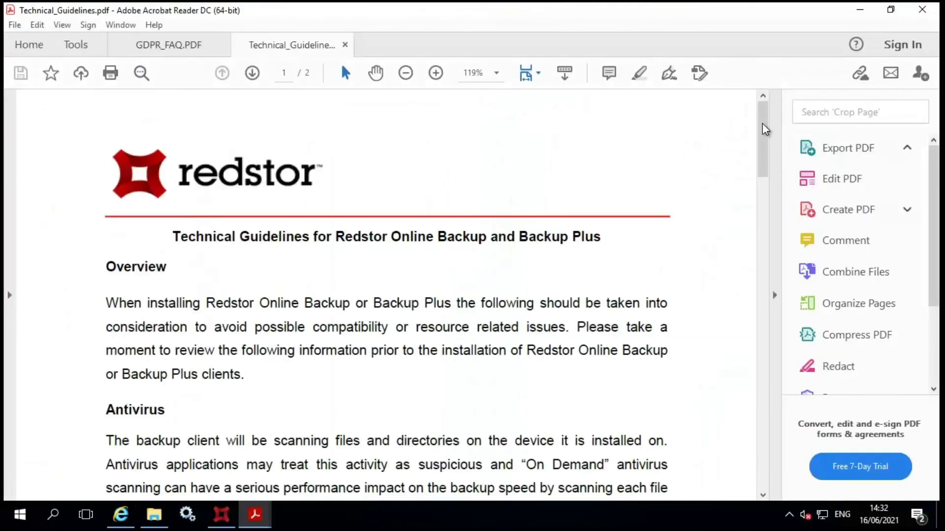
pyautogui.moveTo(765, 129); pyautogui.dragTo(775, 340)
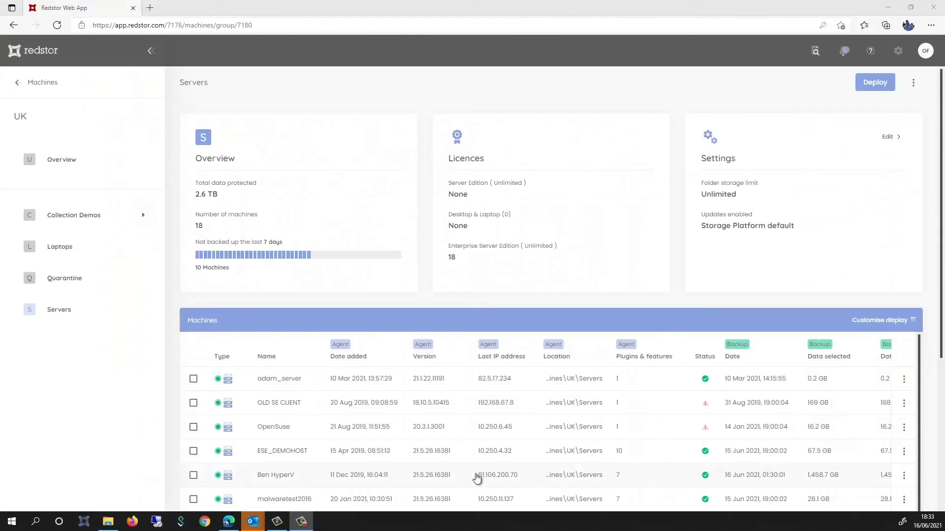
# Go up from Servers through the UK, Machines and Redstor overviews, then open the Company Dashboard.
pyautogui.click(53, 160)
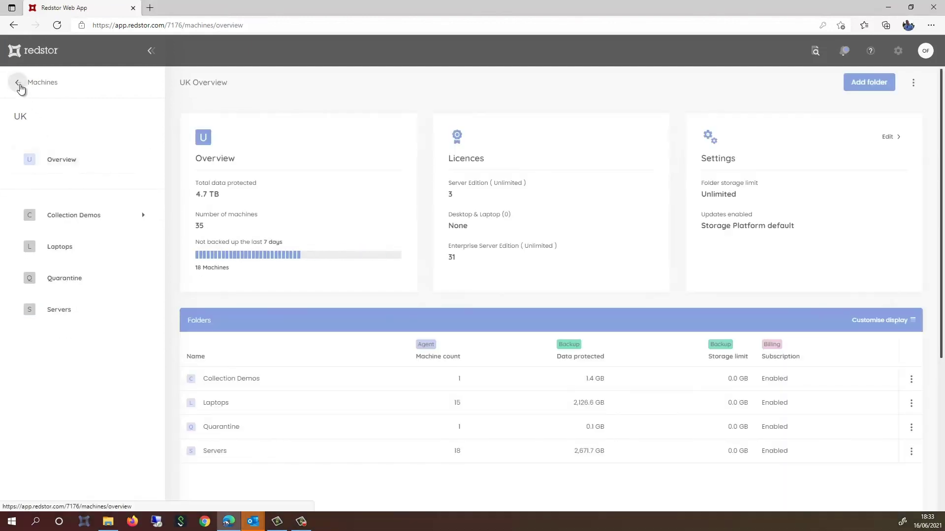
pyautogui.click(20, 86)
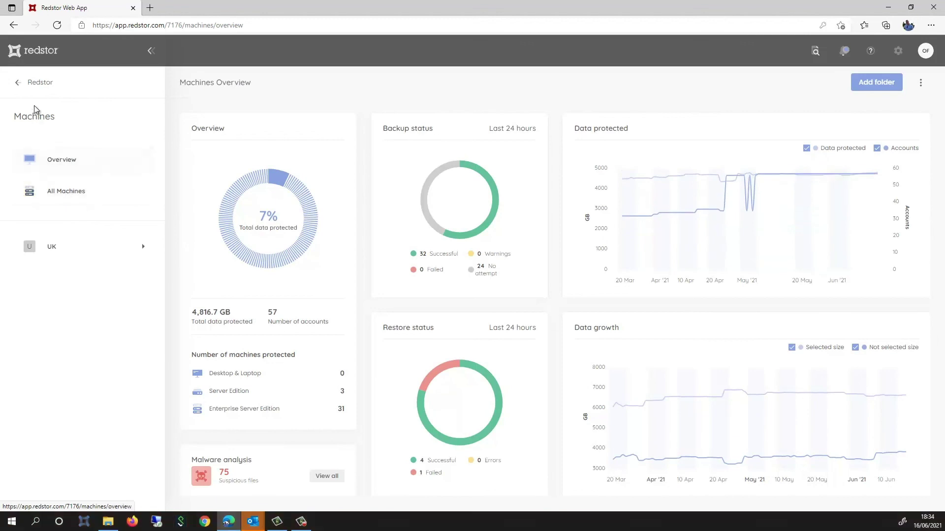
pyautogui.click(18, 83)
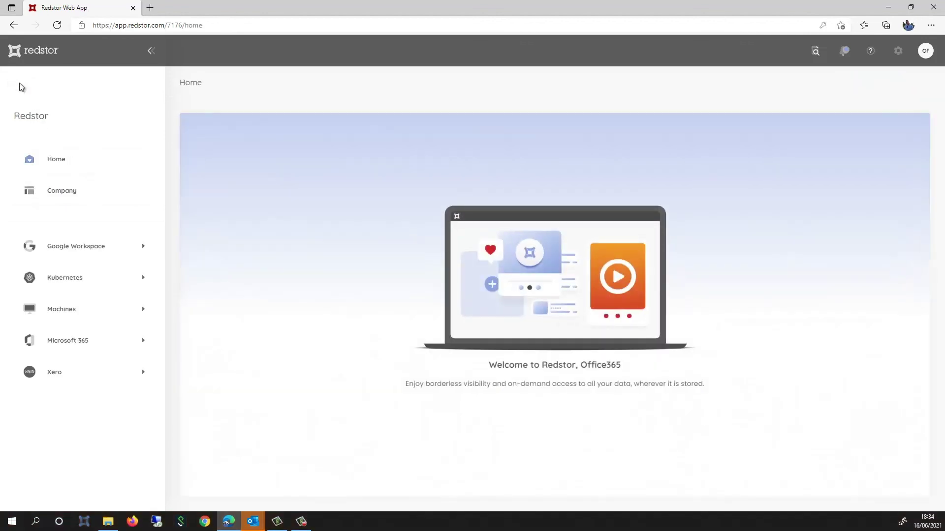
pyautogui.click(58, 192)
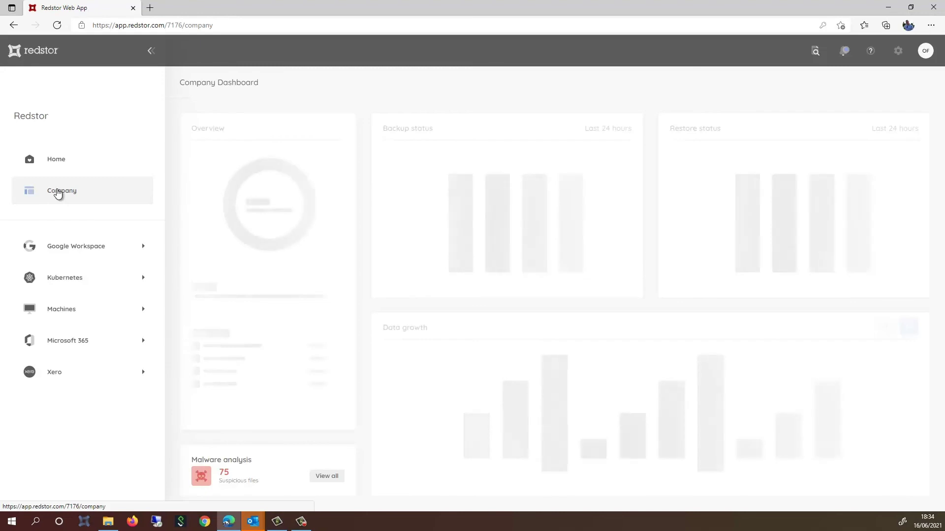